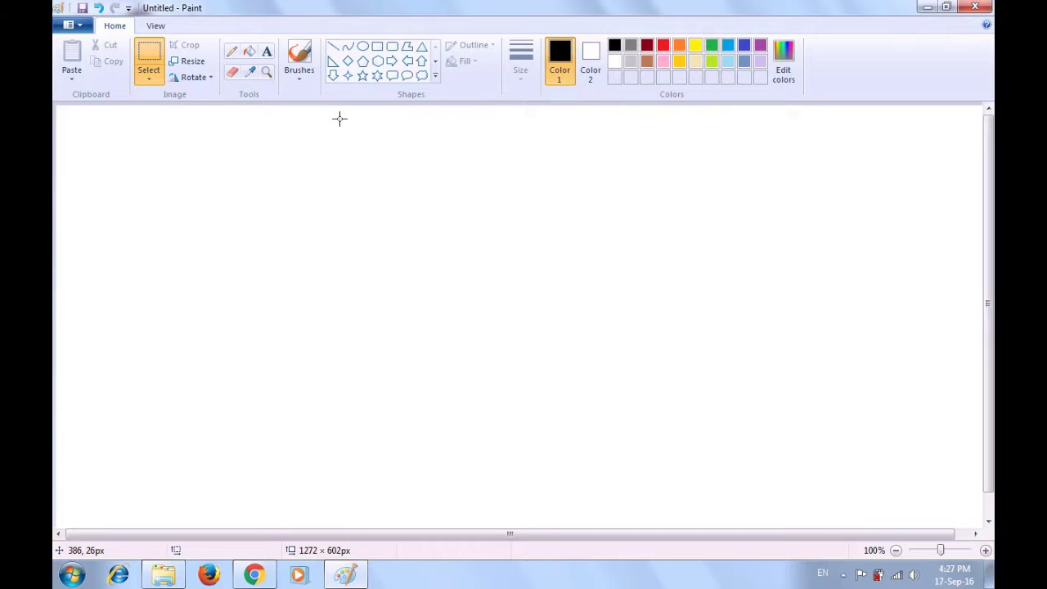
Draw two closely spaced vertical black lines, about 270 and 278 px long, with the Line tool as the sides of a flagpole
click(334, 47)
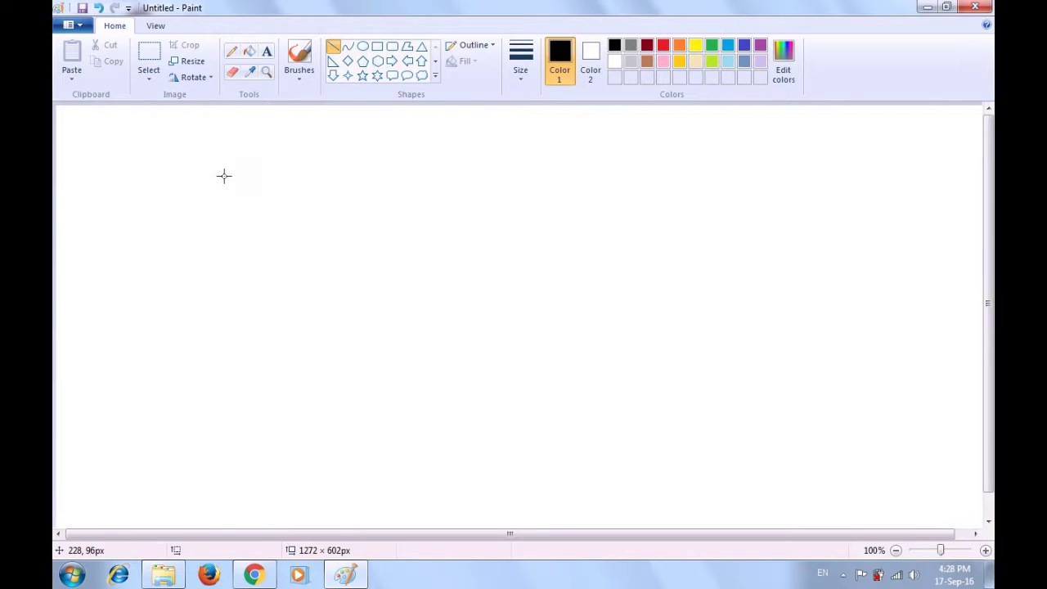
mouse_move(224, 176)
mouse_down()
mouse_move(207, 372)
mouse_move(225, 373)
mouse_up()
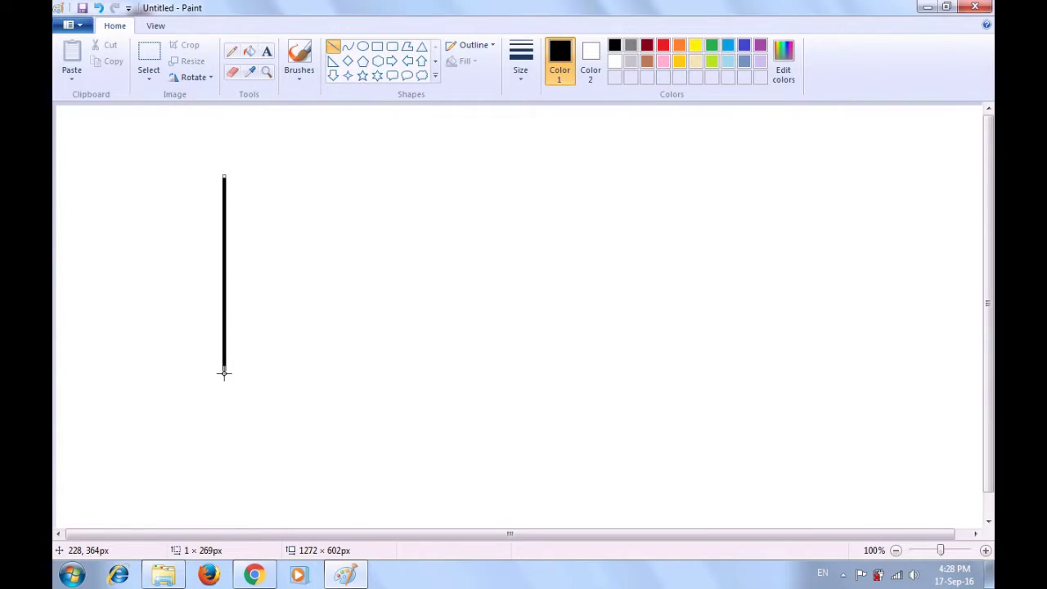
click(271, 372)
drag(232, 176, 231, 378)
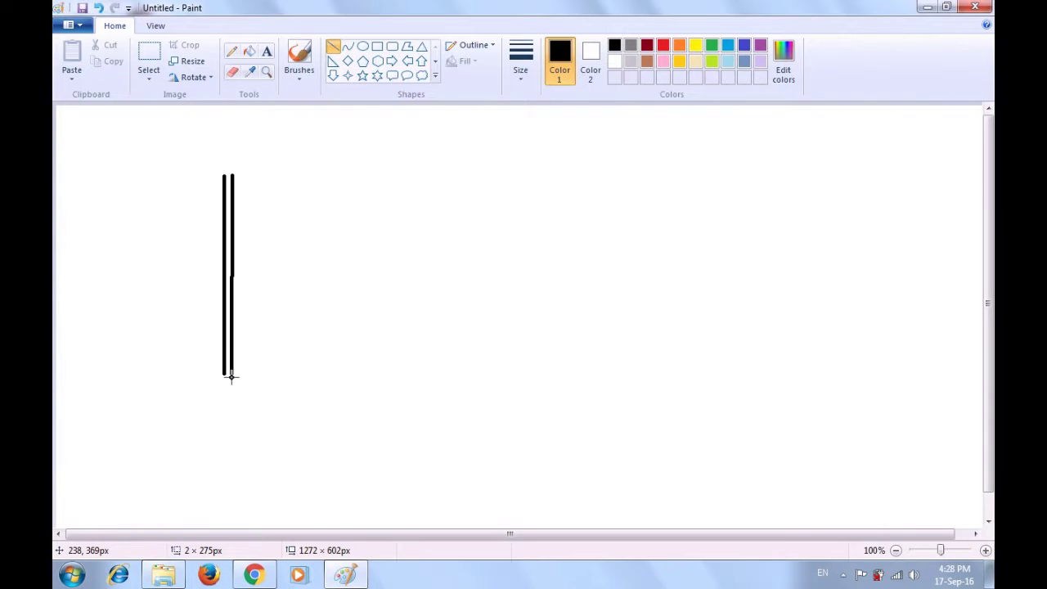
drag(231, 377, 231, 379)
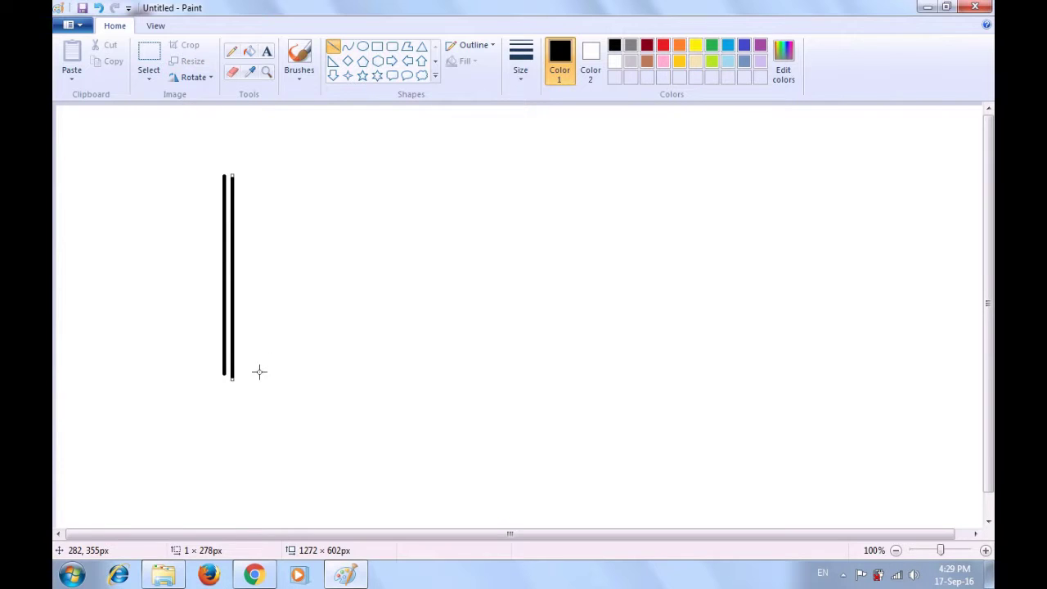
click(307, 337)
Erase the excess lower end of the pole's second line and close the pole's bottom and top with short lines
click(233, 72)
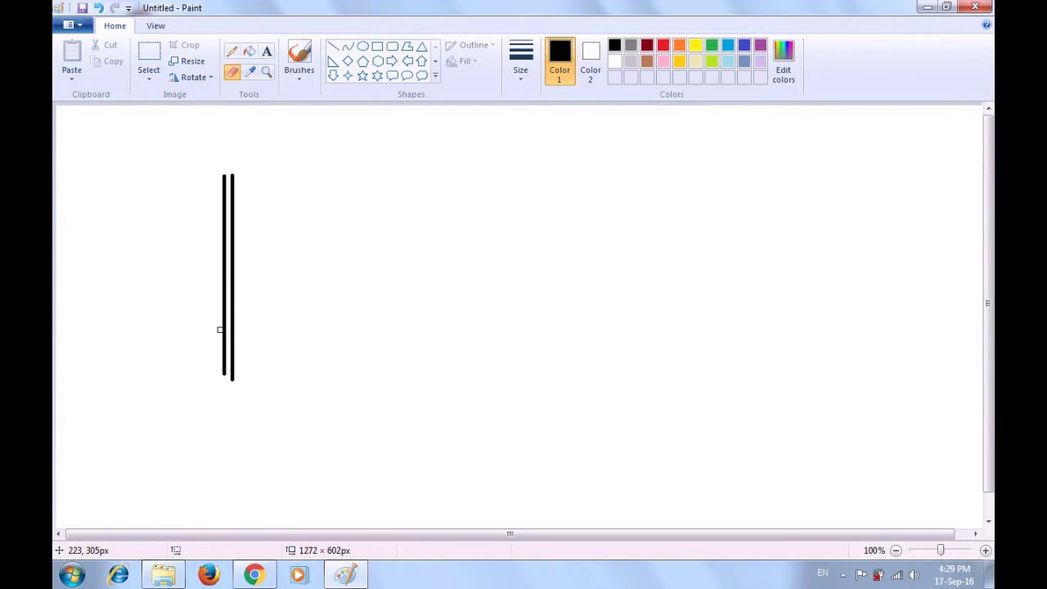
drag(236, 381, 231, 379)
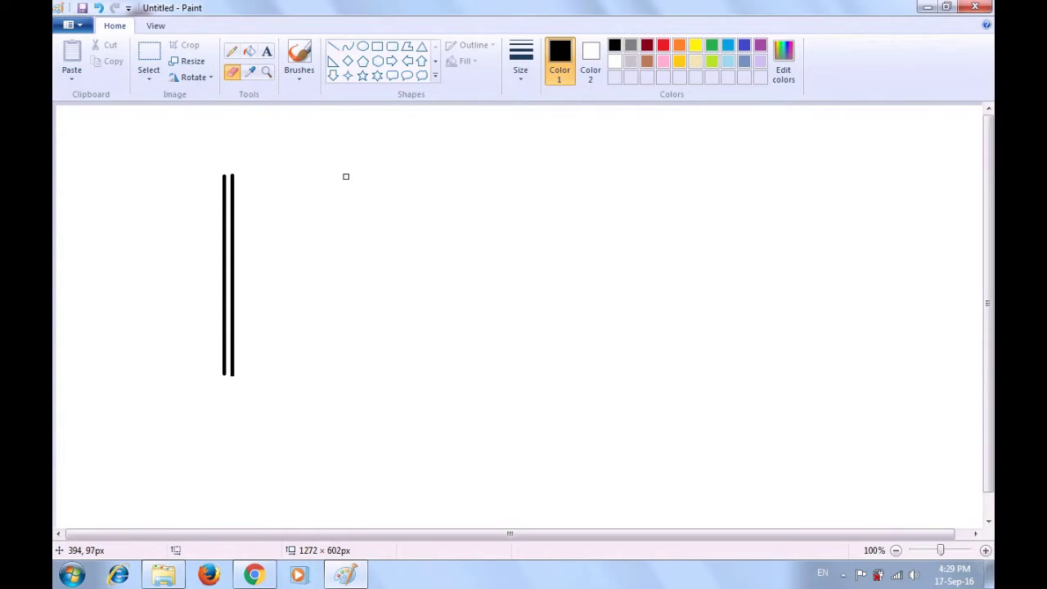
click(331, 47)
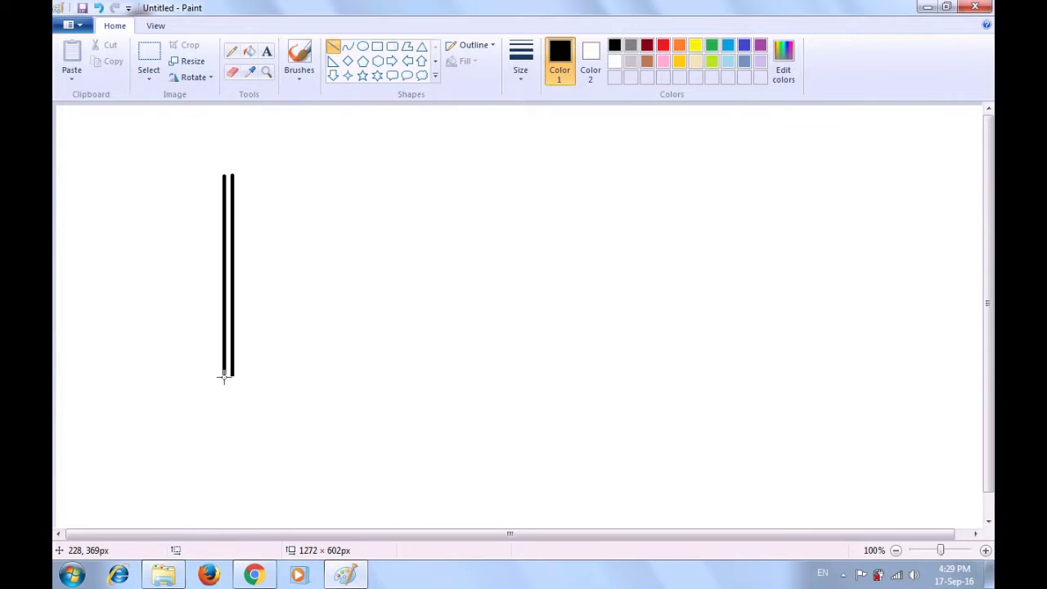
drag(223, 378, 235, 376)
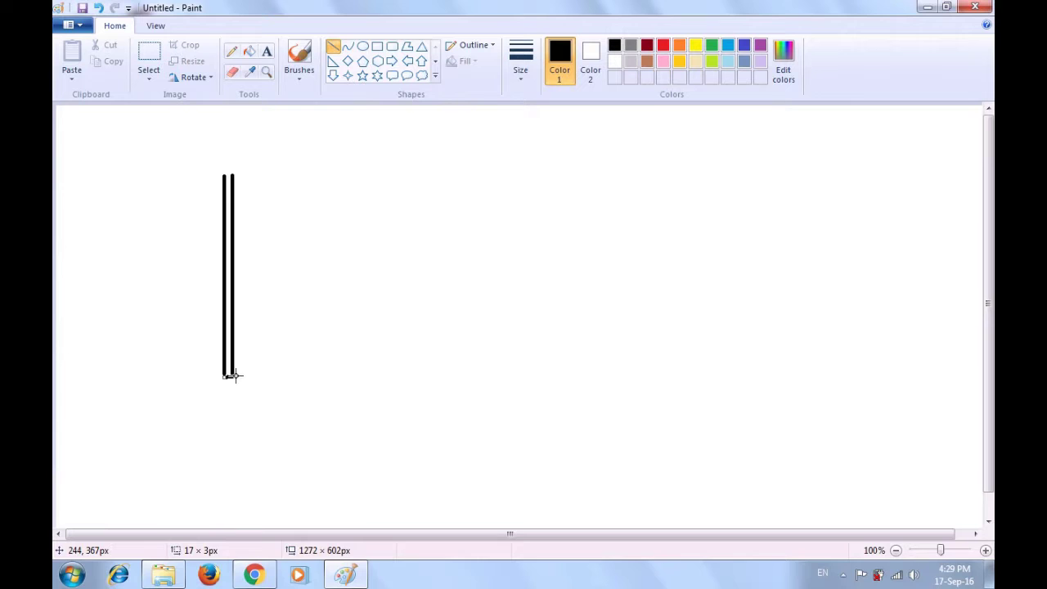
click(289, 342)
drag(225, 173, 233, 174)
click(313, 159)
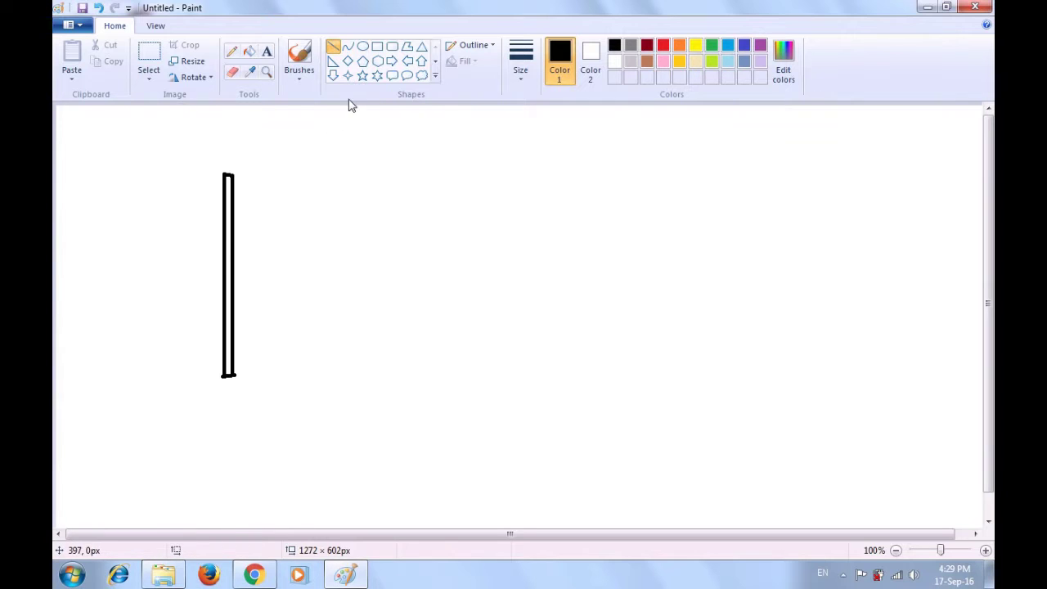
Draw a horizontal S-shaped curve about 225 px wide in the empty area beside the pole, bending it up first and down after
click(348, 50)
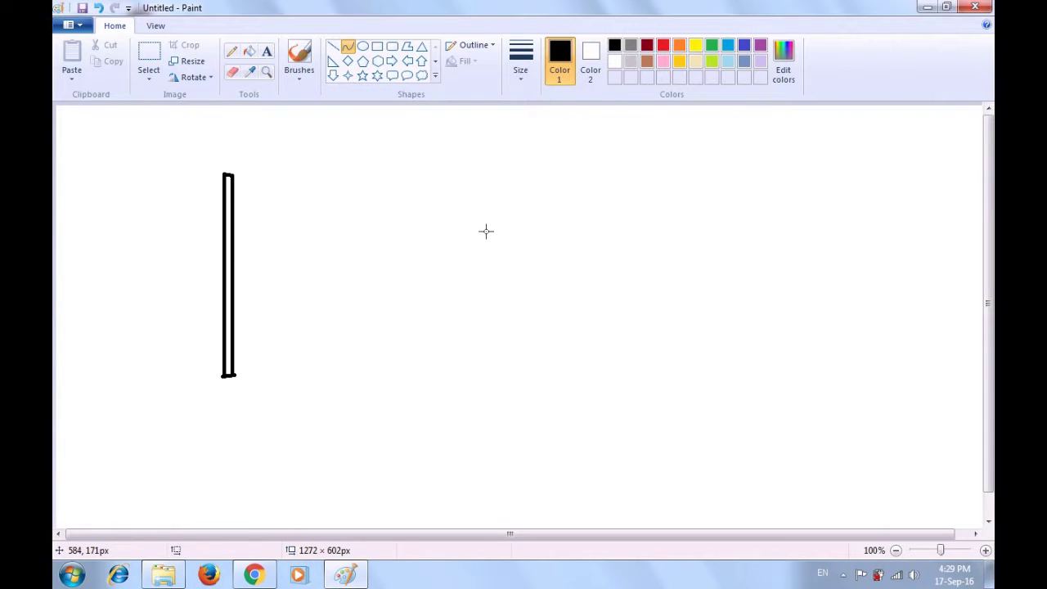
drag(486, 231, 651, 230)
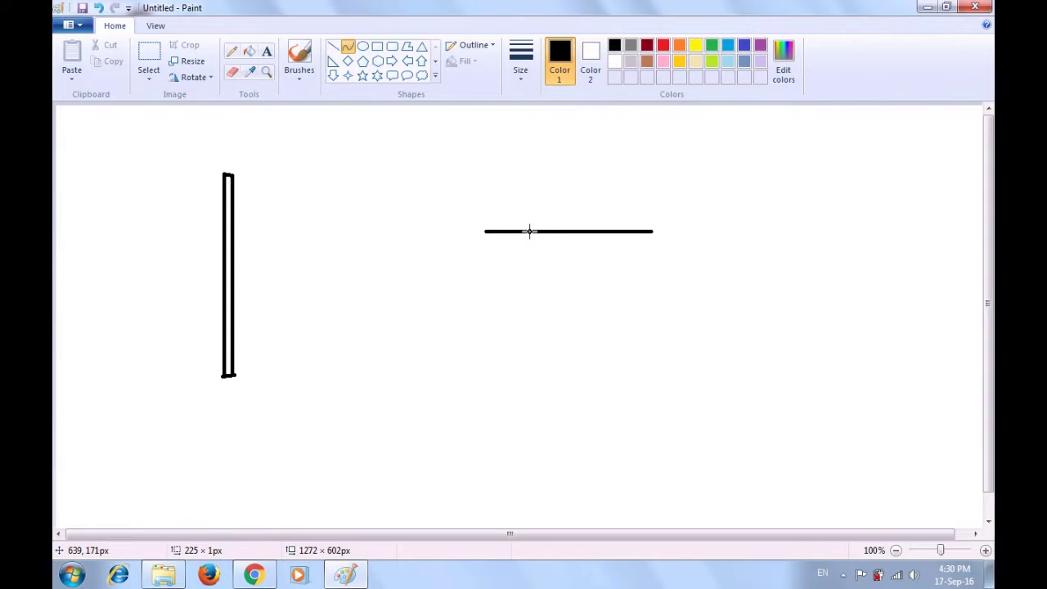
drag(529, 230, 528, 203)
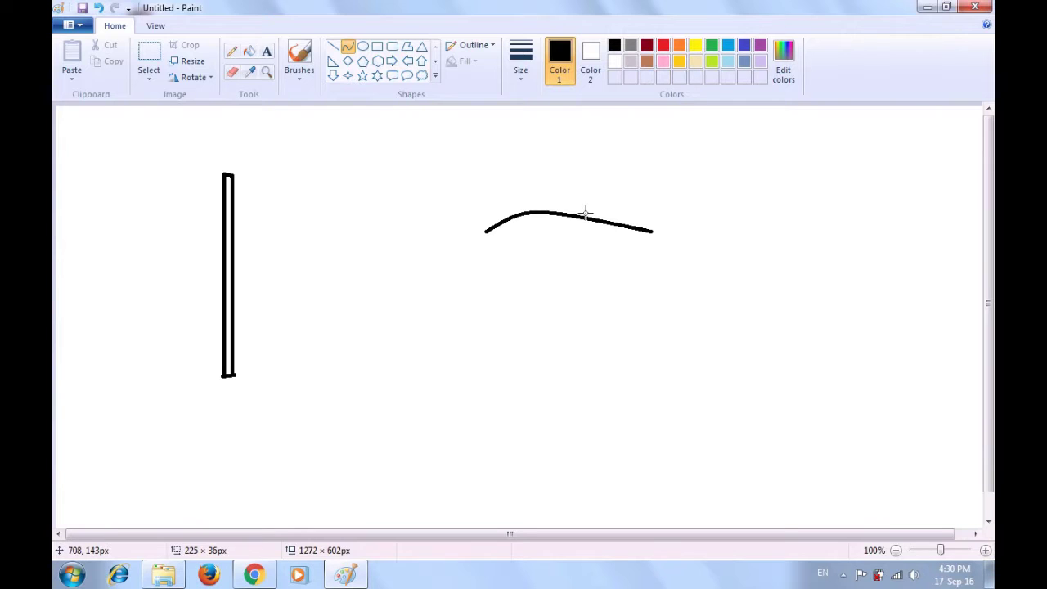
drag(608, 219, 622, 255)
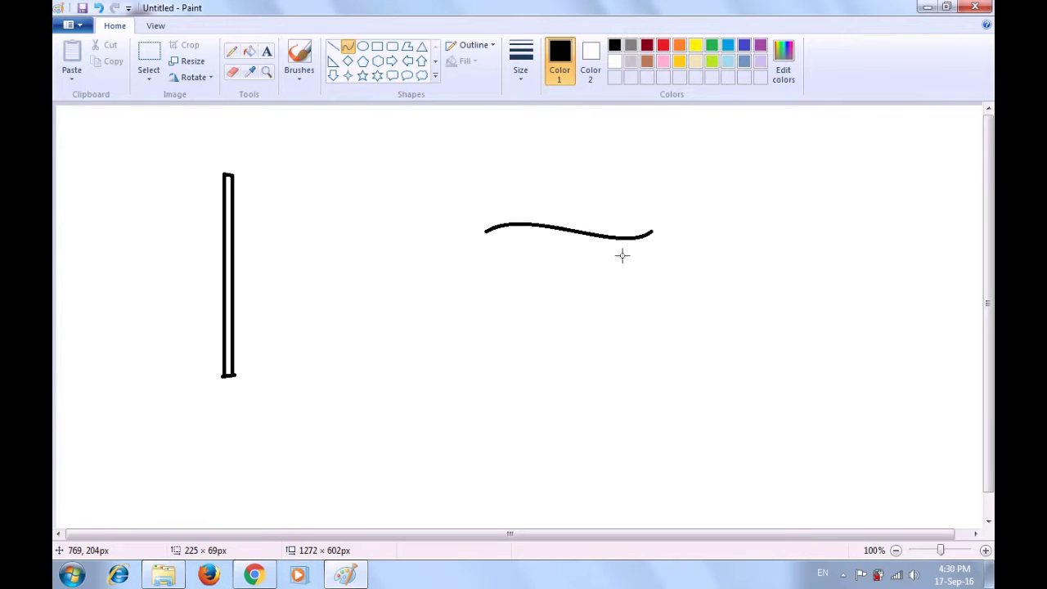
drag(623, 255, 623, 255)
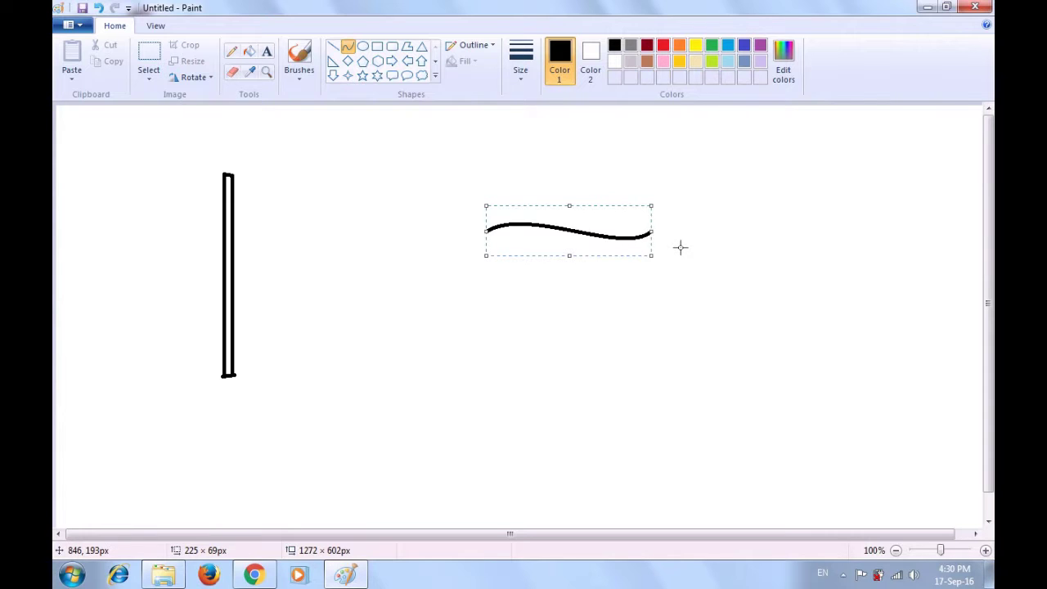
click(721, 247)
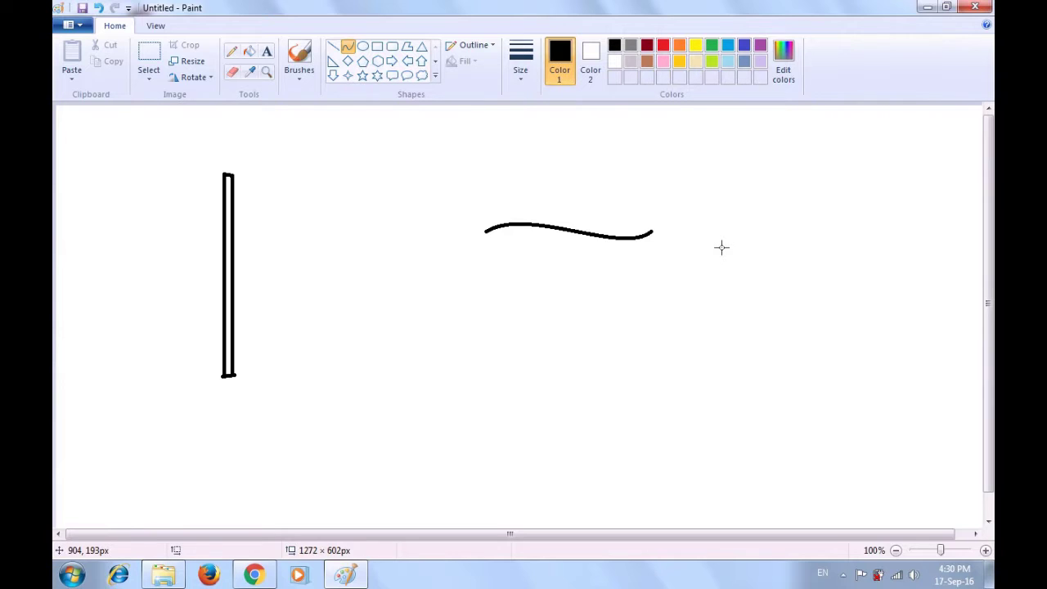
Copy the wavy curve with a rectangular selection of about 270 × 138 px and paste a duplicate next to the pole's upper part
click(149, 76)
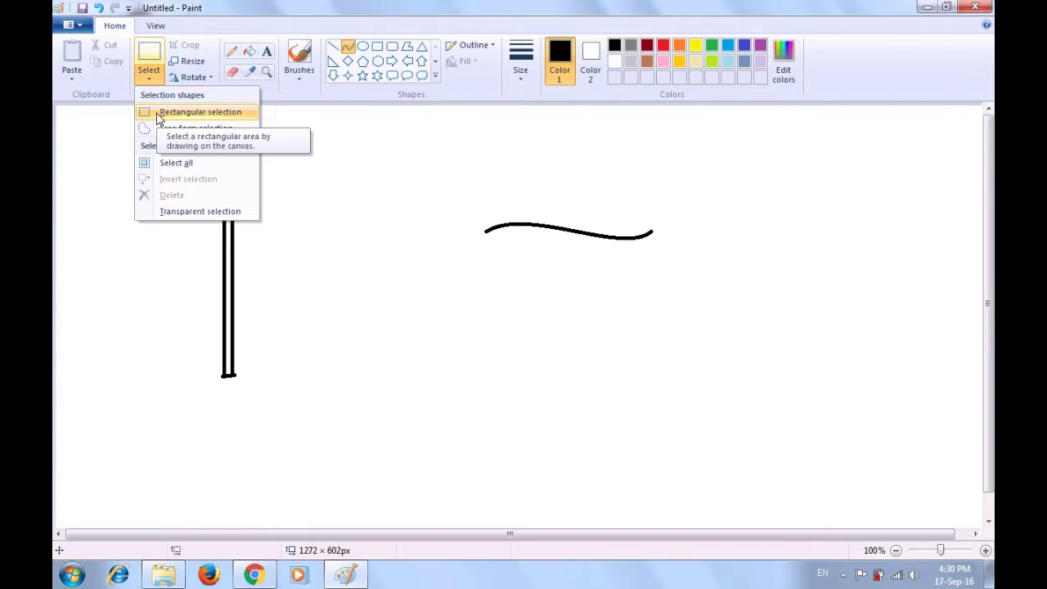
click(159, 114)
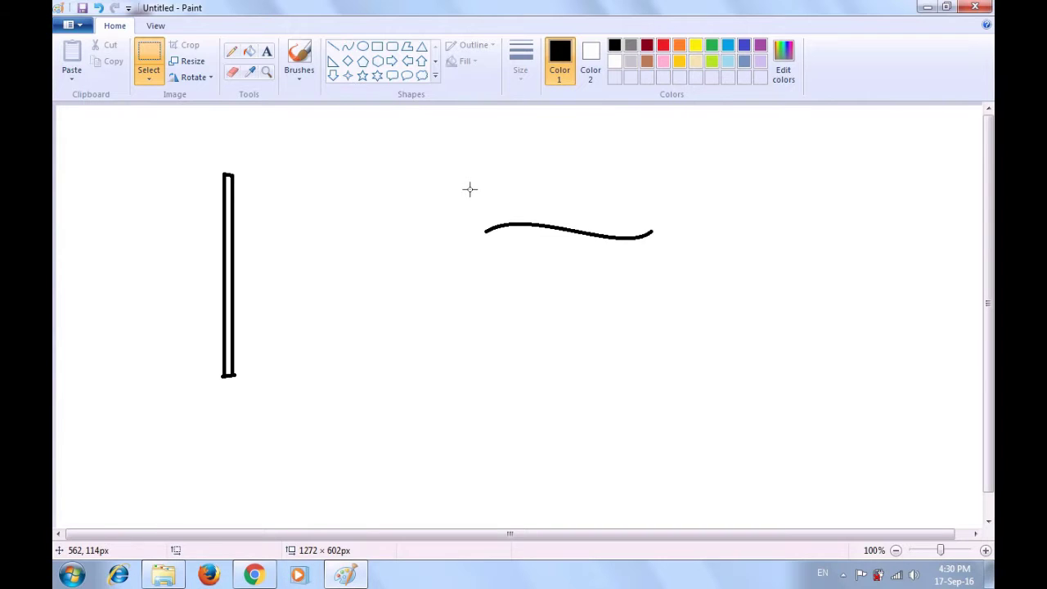
drag(470, 189, 669, 291)
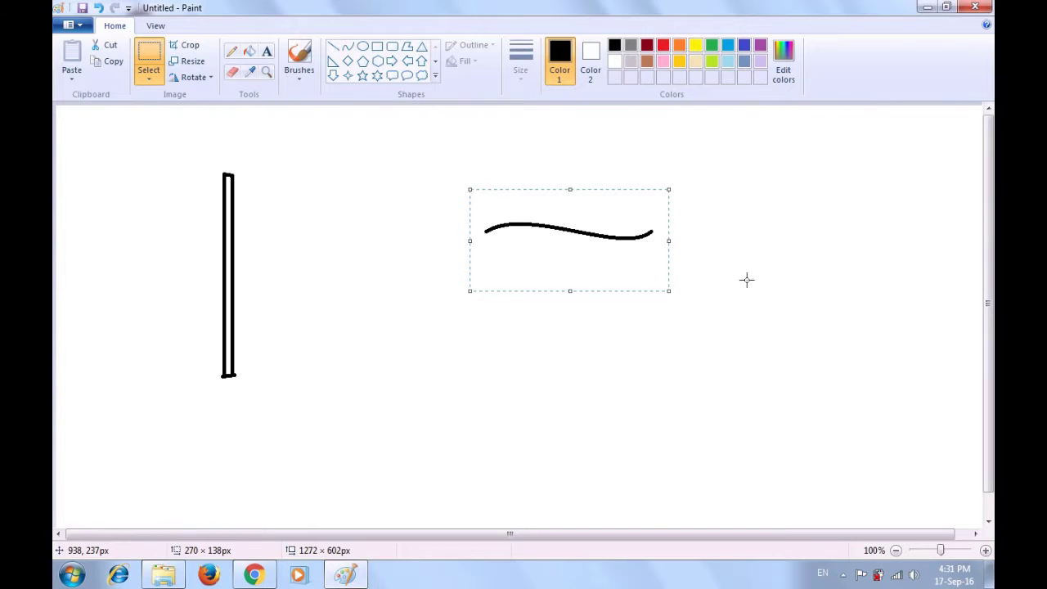
key(ctrl+c)
key(ctrl+v)
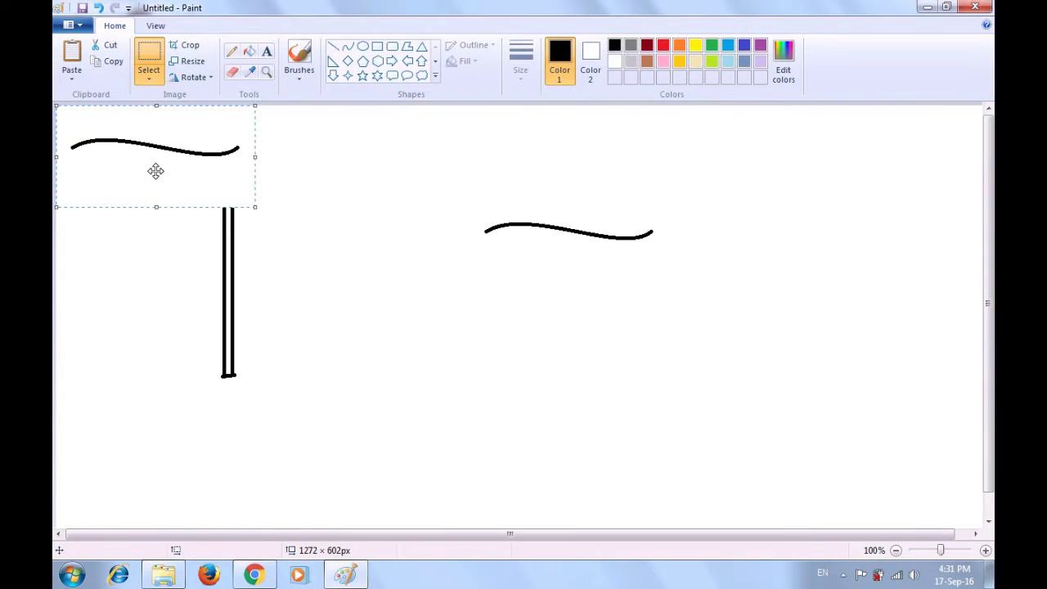
mouse_move(155, 171)
mouse_down()
mouse_move(199, 252)
mouse_move(329, 219)
mouse_up()
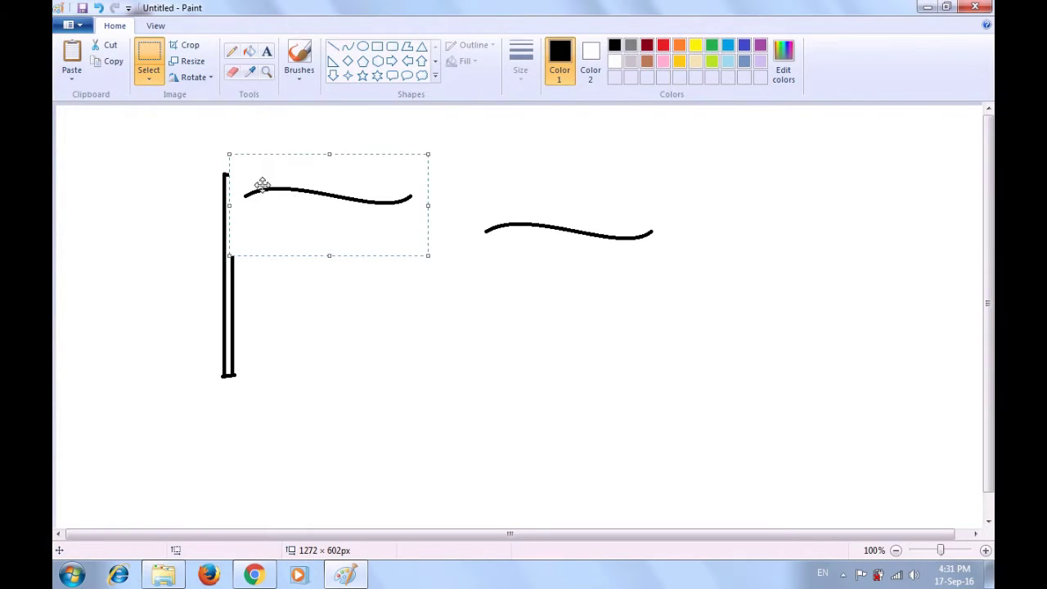
Turn on transparent selection and move the pasted curve so its starting end meets the top of the pole
click(147, 82)
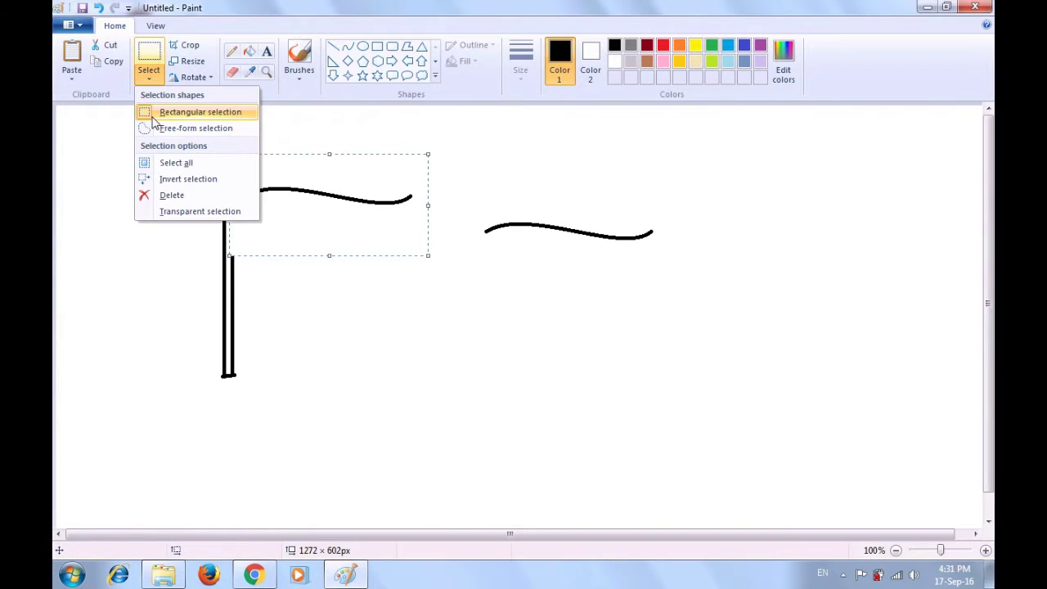
click(169, 213)
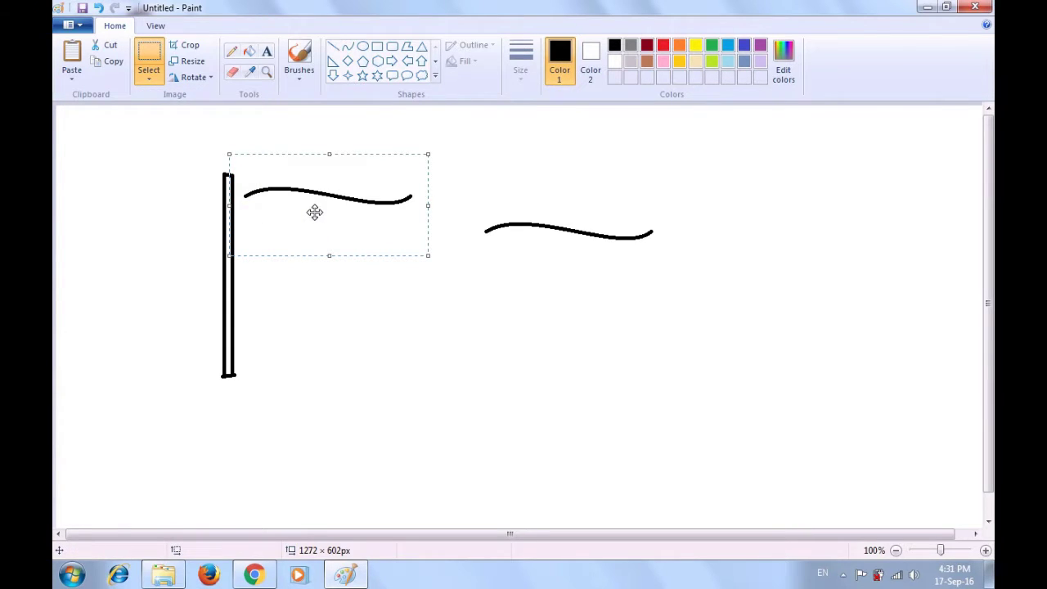
drag(315, 213, 303, 191)
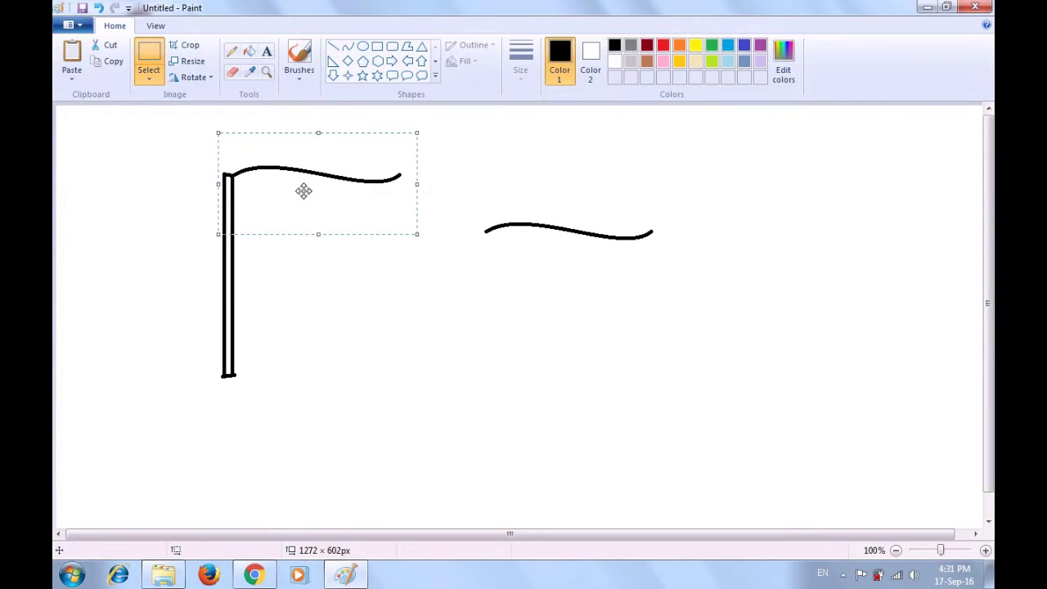
click(572, 156)
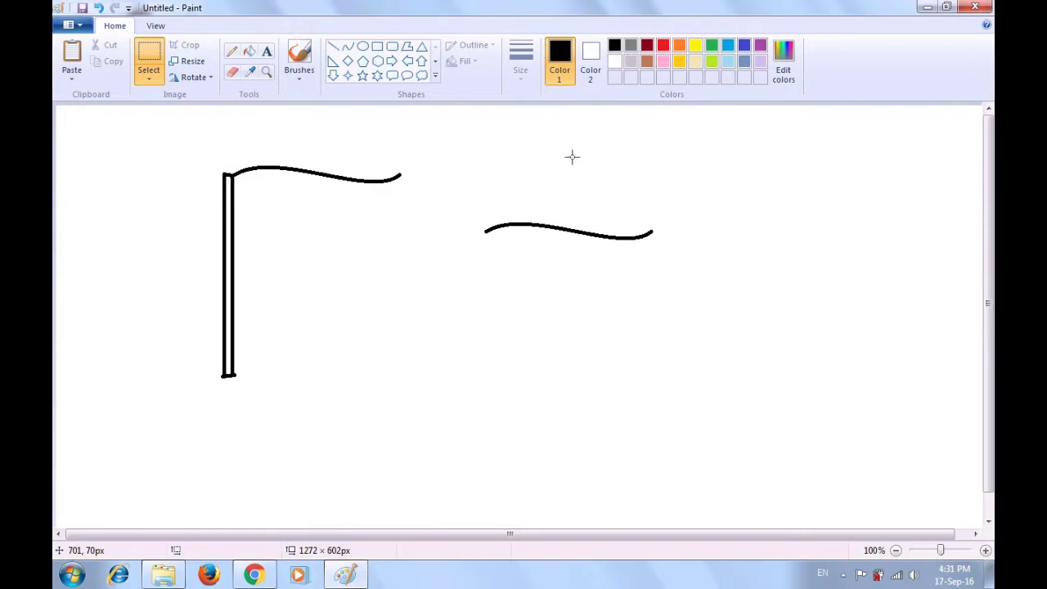
Paste a second copy of the wavy curve and attach it to the pole just below the first one
key(ctrl+v)
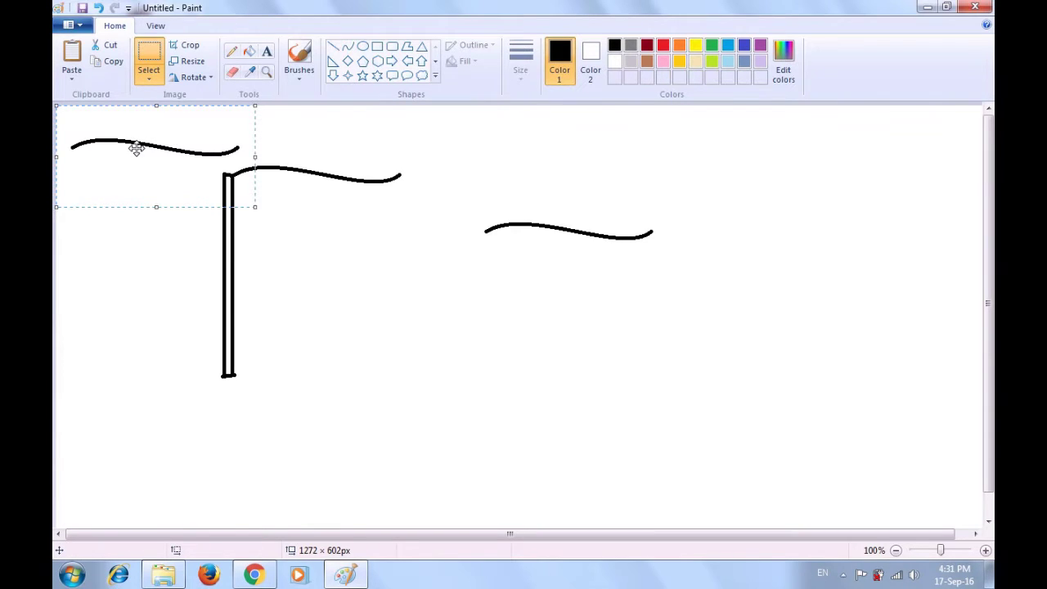
drag(136, 148, 300, 206)
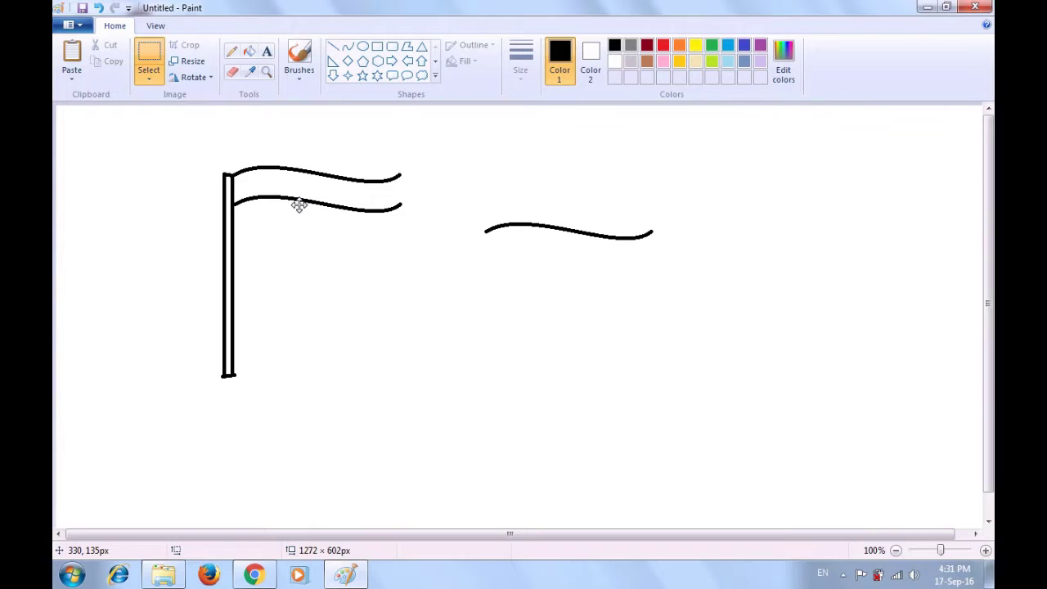
drag(299, 207, 299, 206)
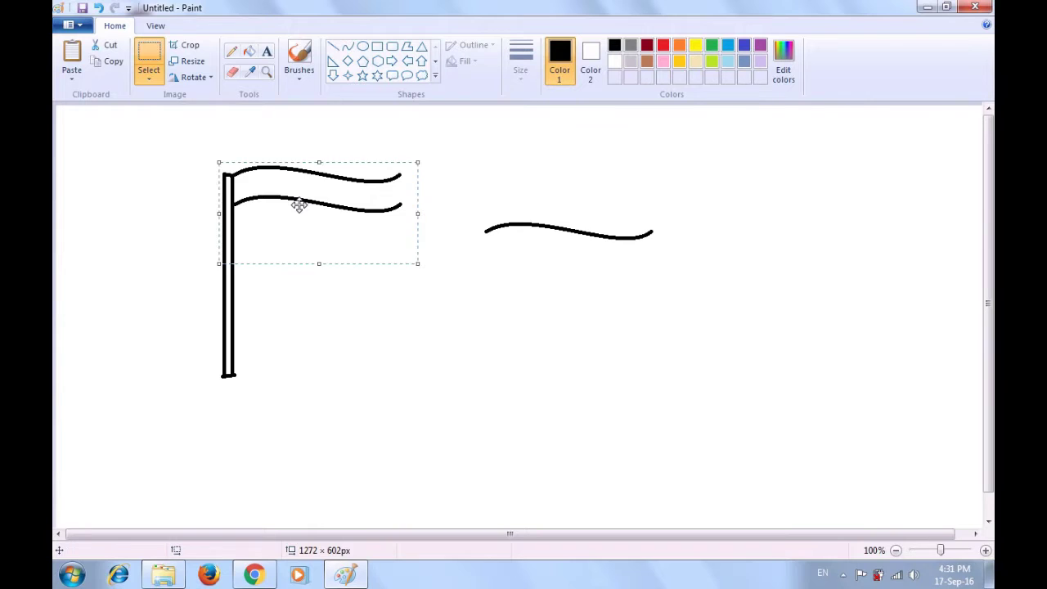
click(498, 162)
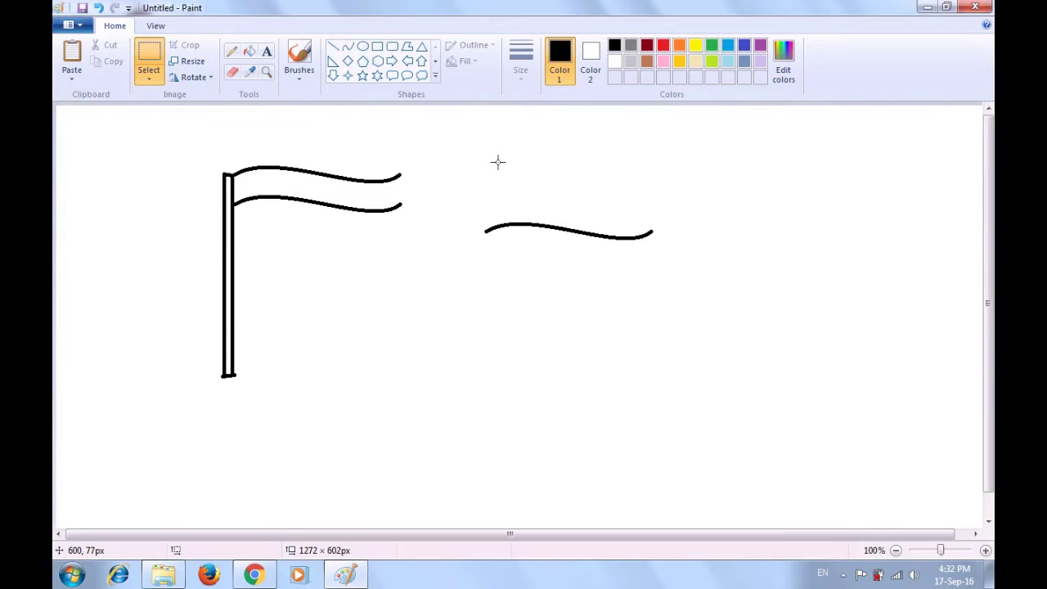
Paste a third copy of the wavy curve and attach it to the pole with equal spacing below the second
key(ctrl+v)
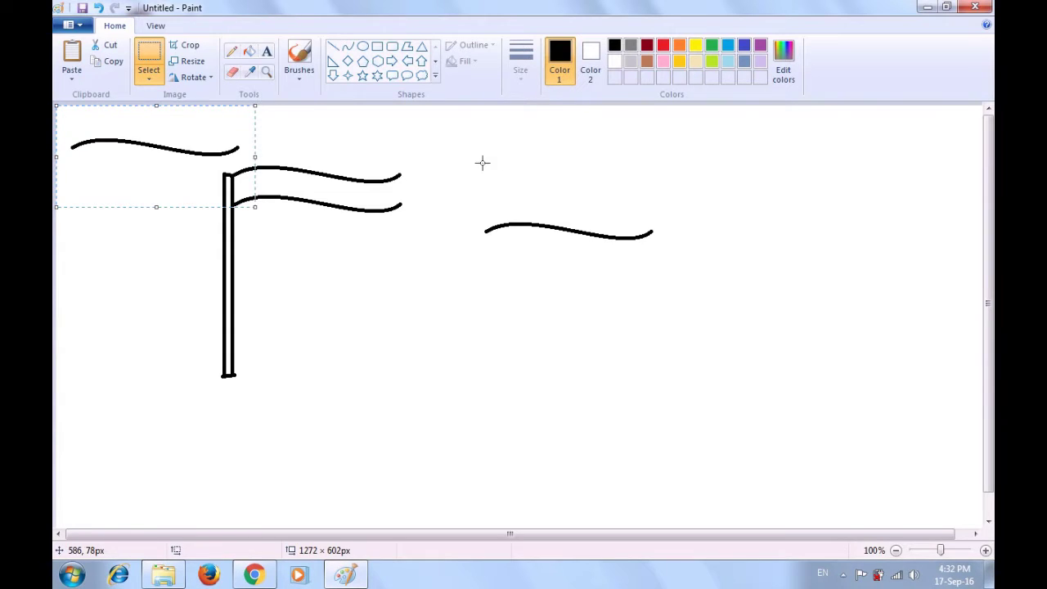
click(159, 153)
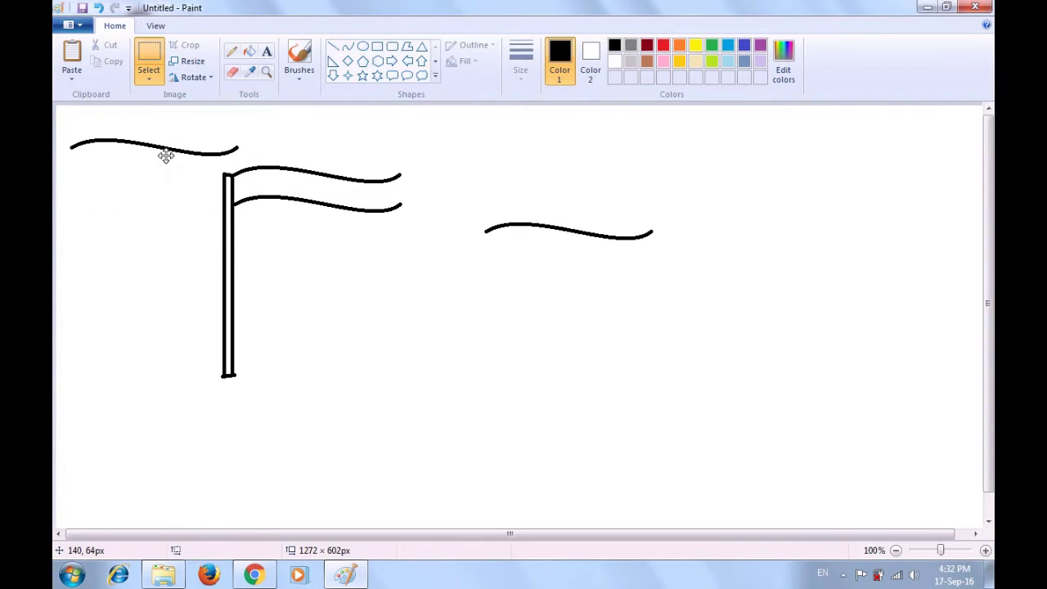
drag(164, 155, 320, 237)
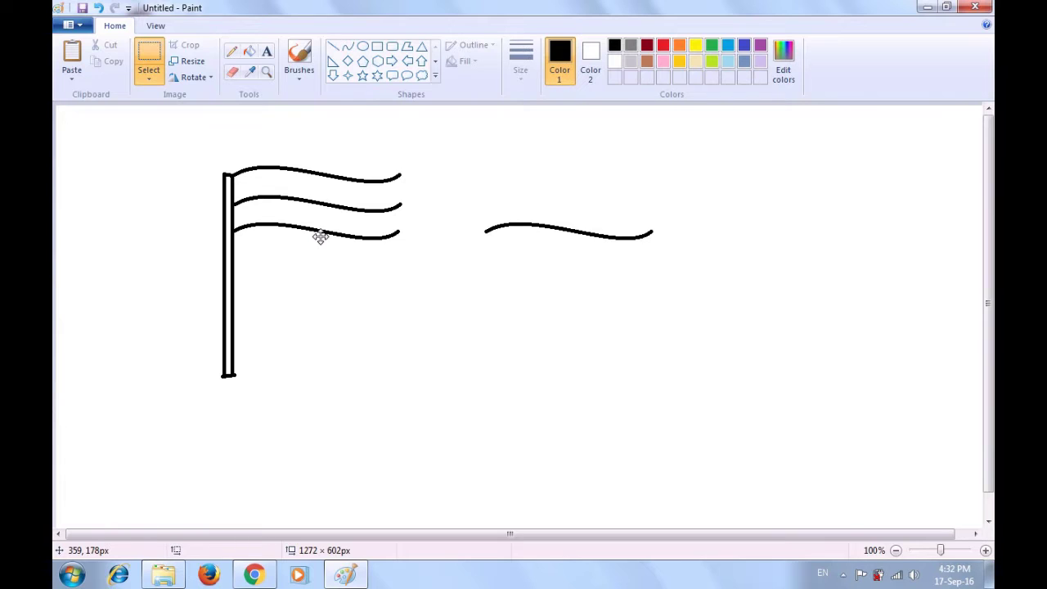
drag(320, 237, 320, 238)
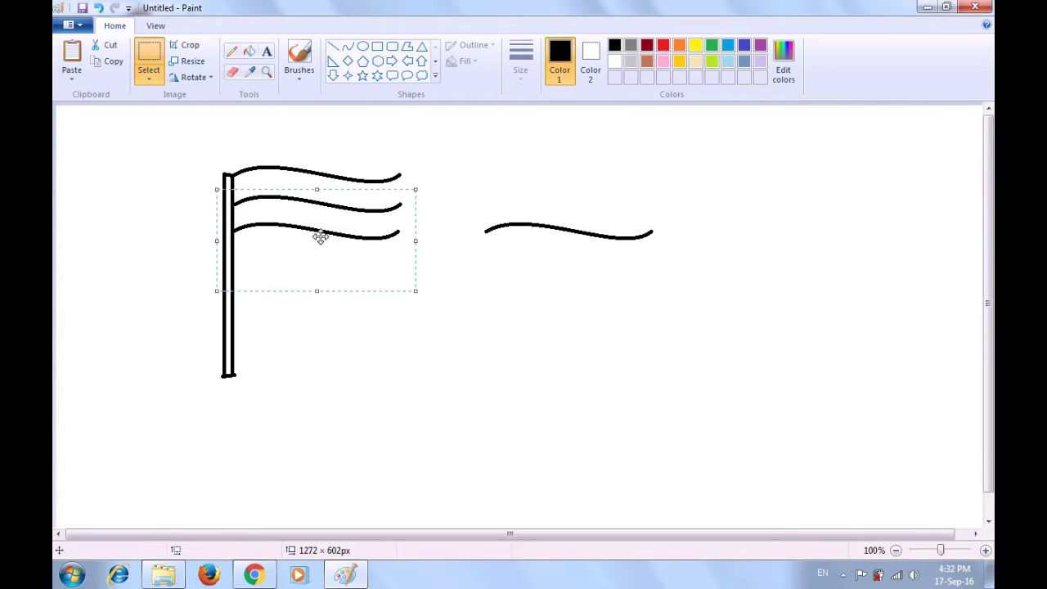
click(538, 172)
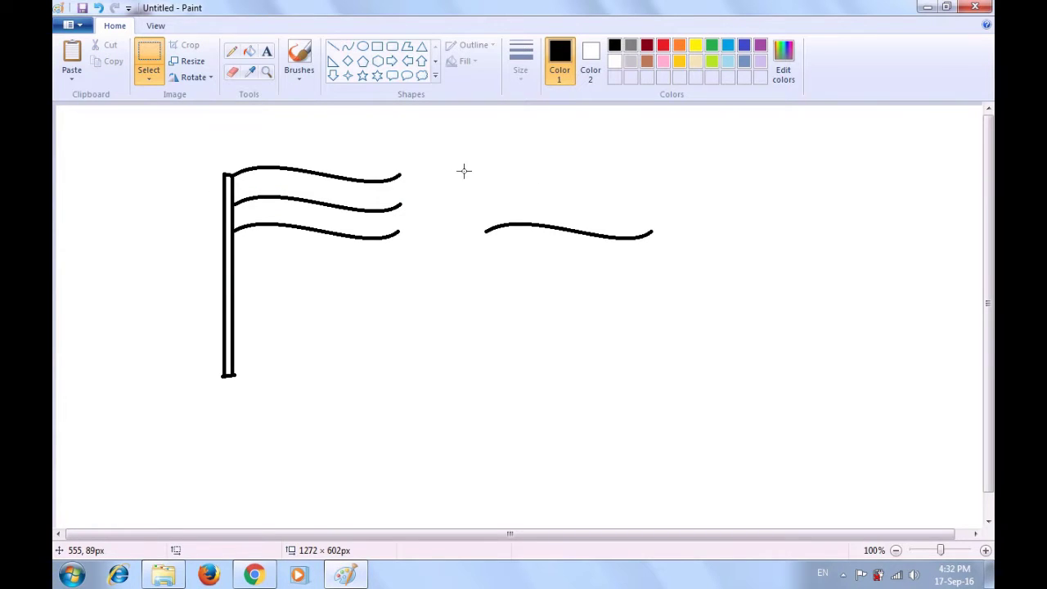
Select the original wavy curve and move it onto the pole as the fourth, lowest line of the flag
drag(453, 169, 668, 288)
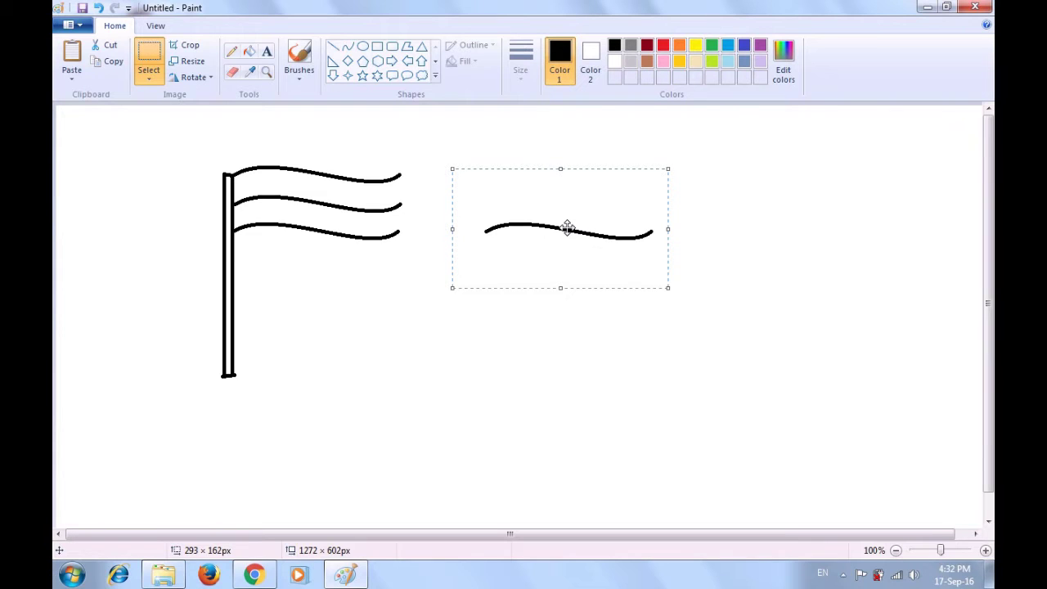
mouse_move(568, 228)
mouse_down()
mouse_move(524, 264)
mouse_move(392, 279)
mouse_move(315, 258)
mouse_up()
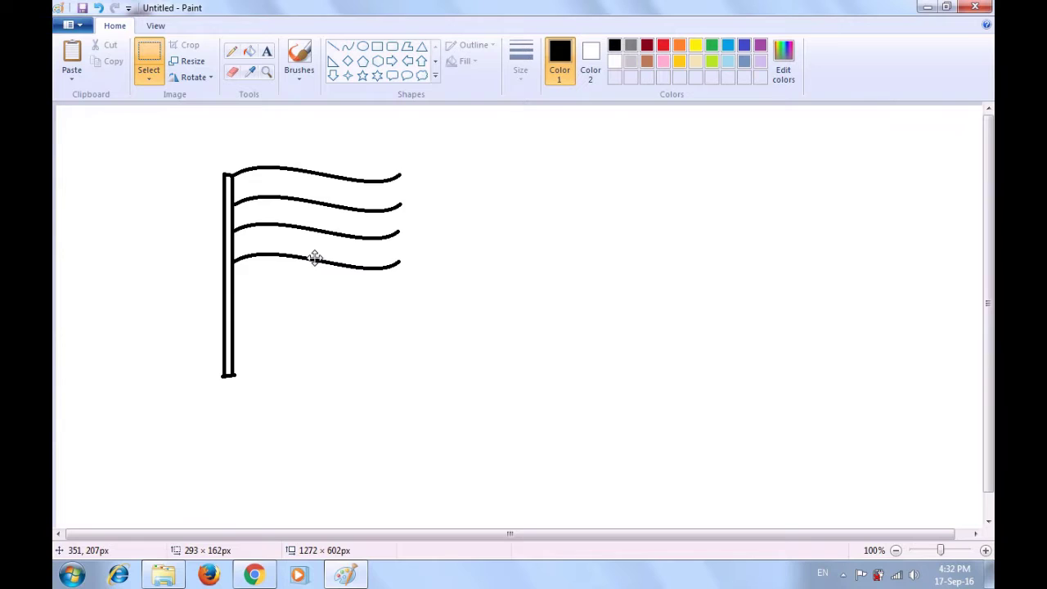
Deselect the lowest wavy curve and close the flag's free end with a straight line about 121 px tall joining all four curve ends
drag(315, 258, 315, 258)
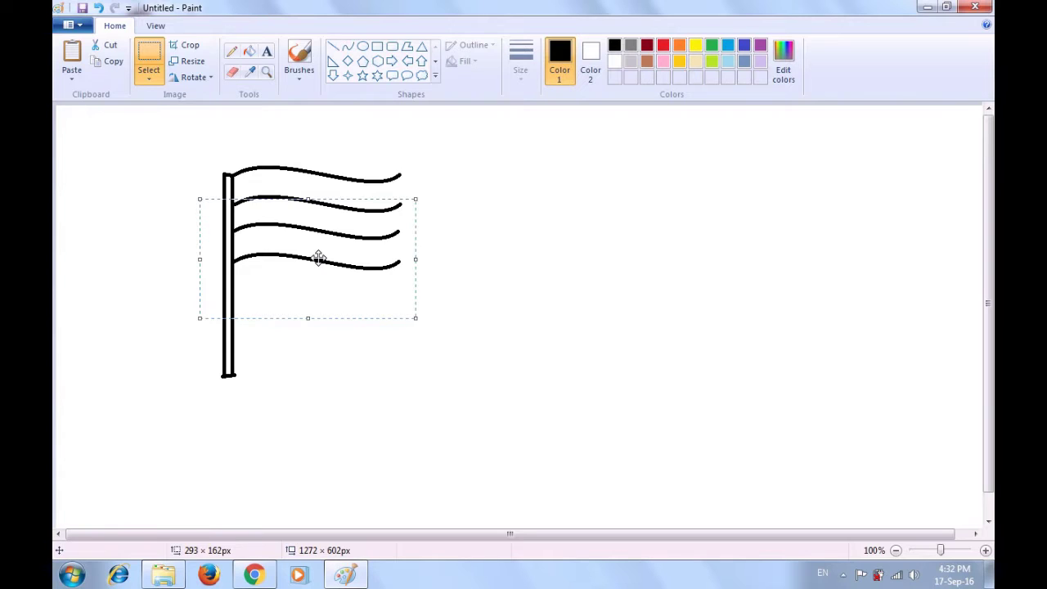
click(537, 236)
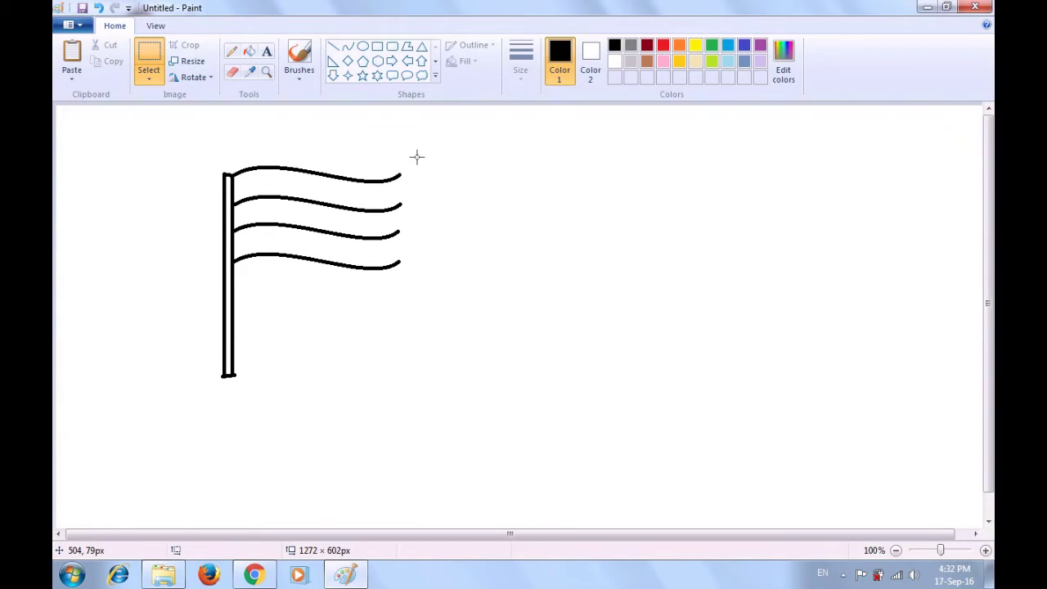
click(333, 48)
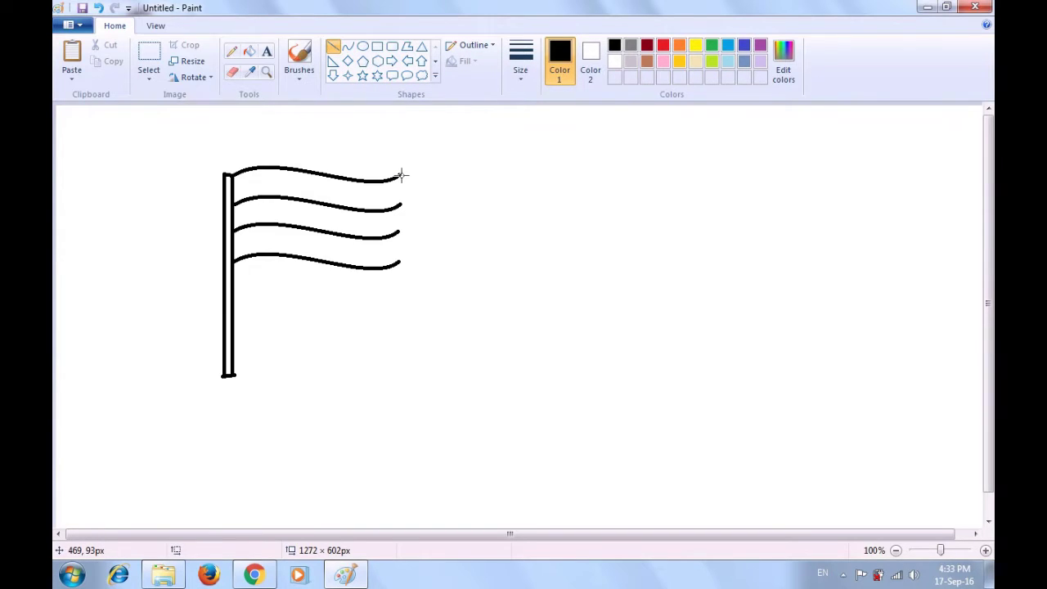
drag(399, 174, 397, 261)
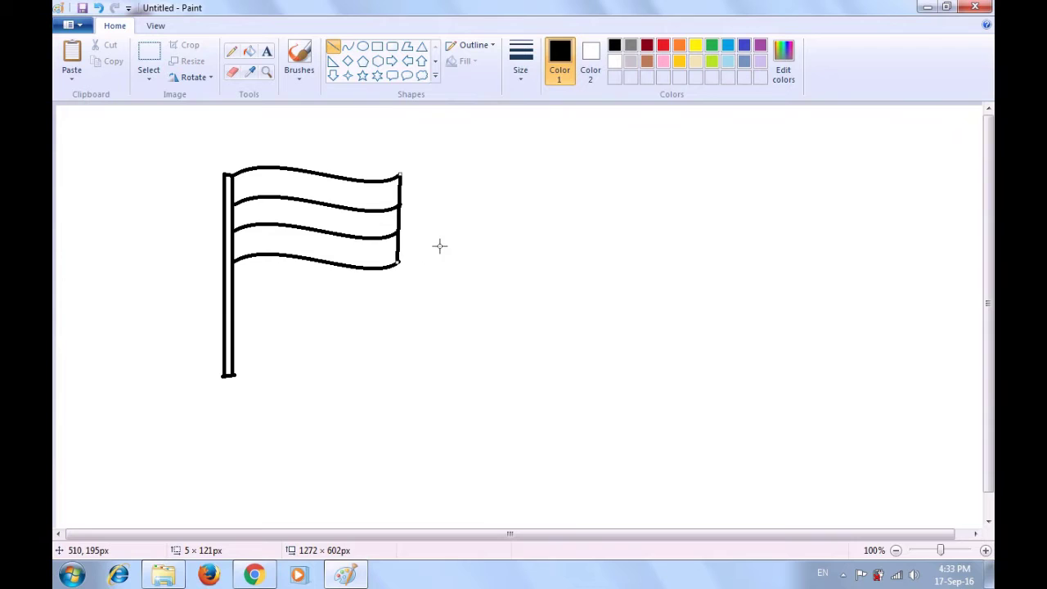
click(527, 216)
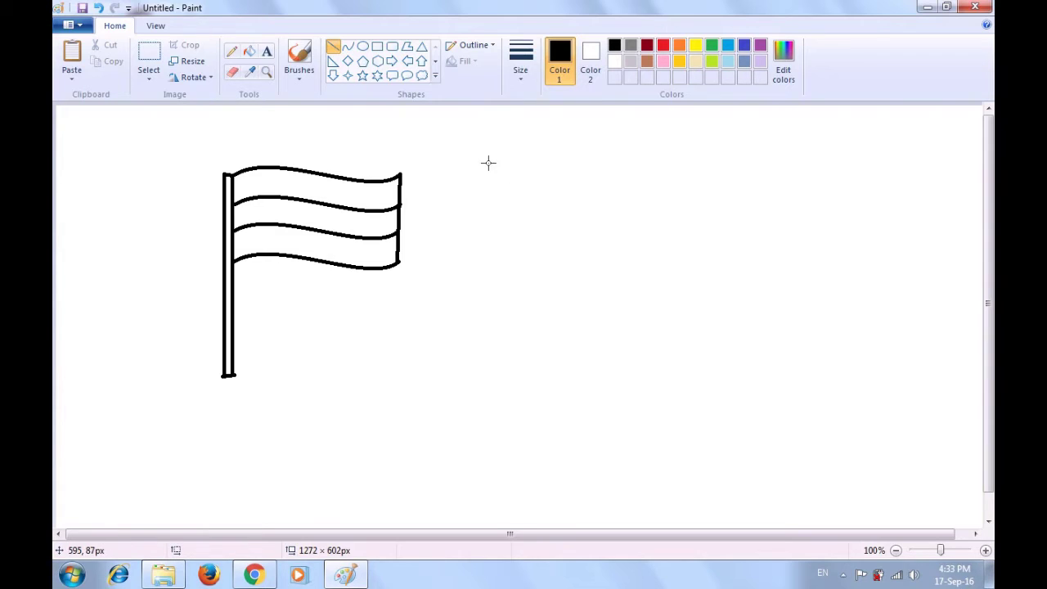
Draw a circle about 39 × 42 px in the middle stripe of the flag with a 1 px outline
click(364, 48)
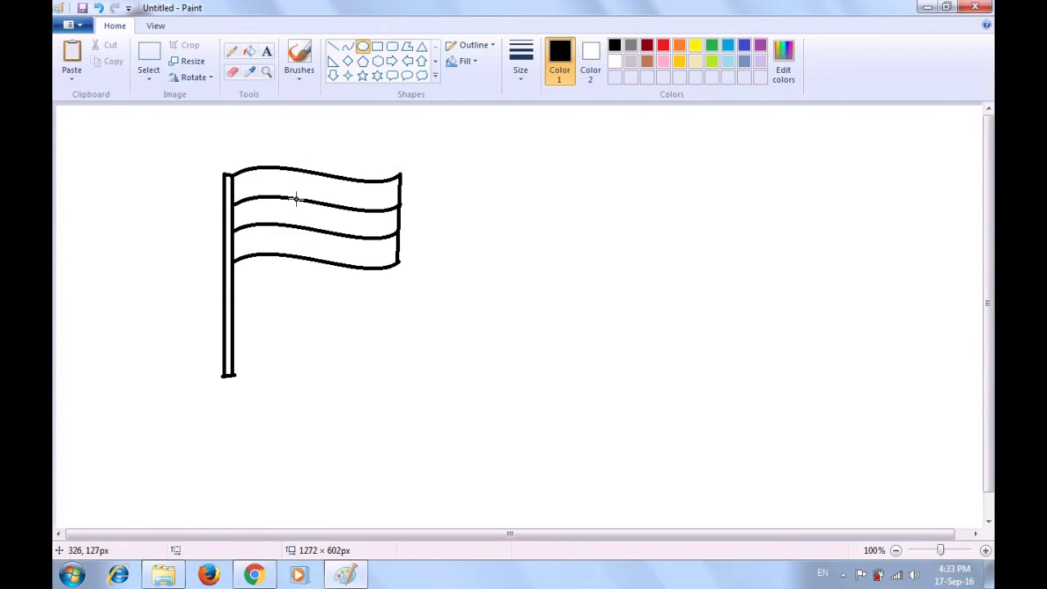
drag(298, 198, 326, 231)
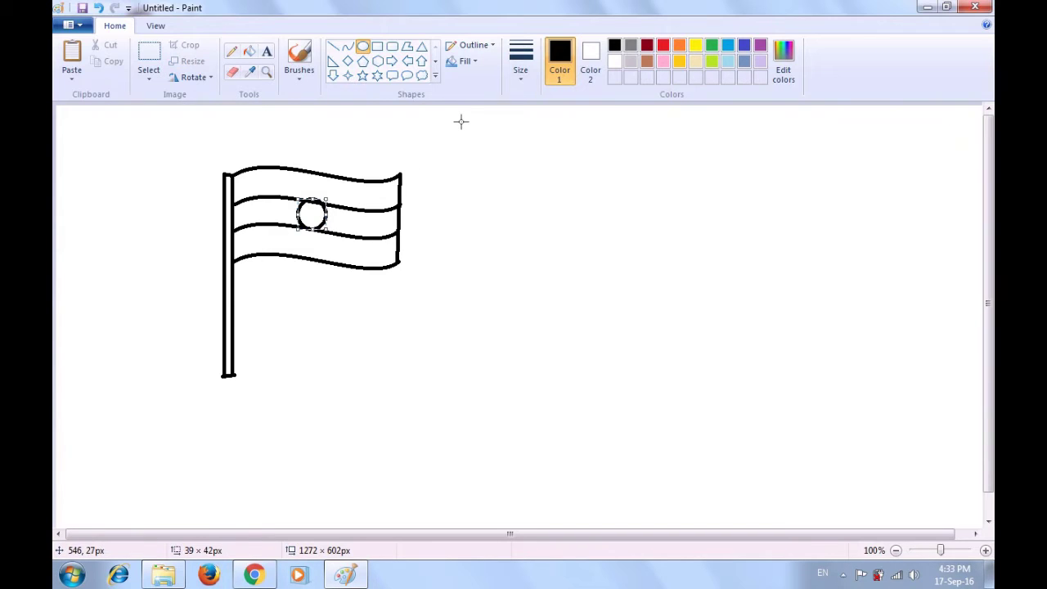
click(516, 81)
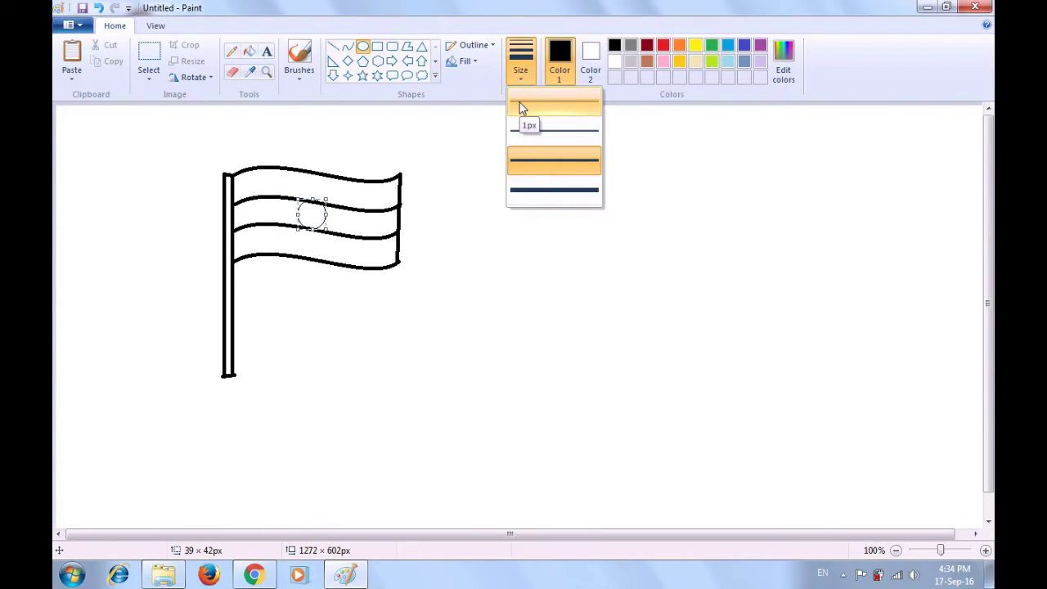
click(523, 109)
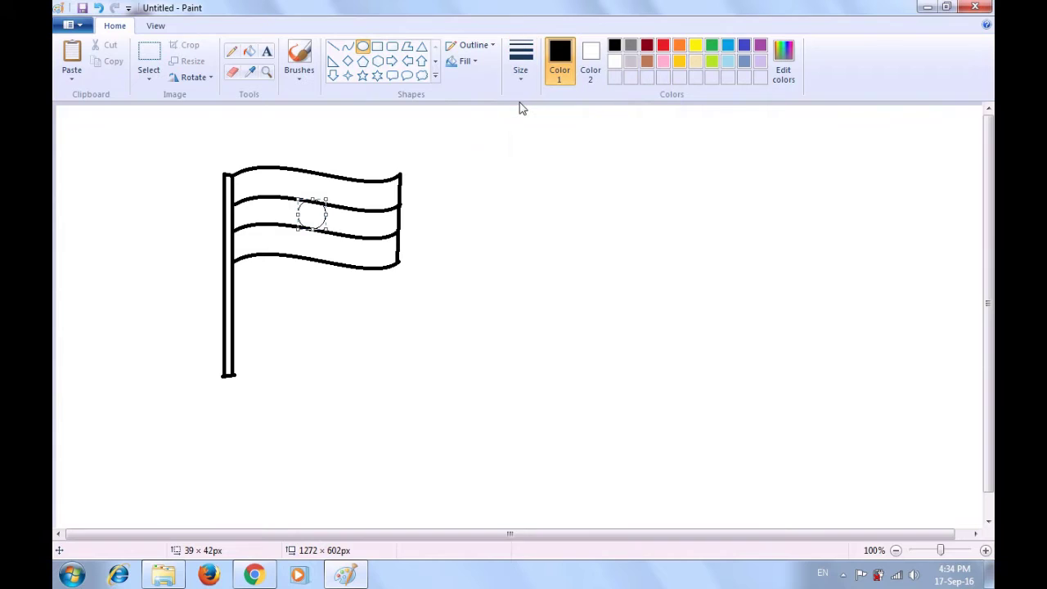
click(516, 147)
Draw eight spokes in the circle using one vertical, one horizontal and two diagonal lines through its centre
click(337, 48)
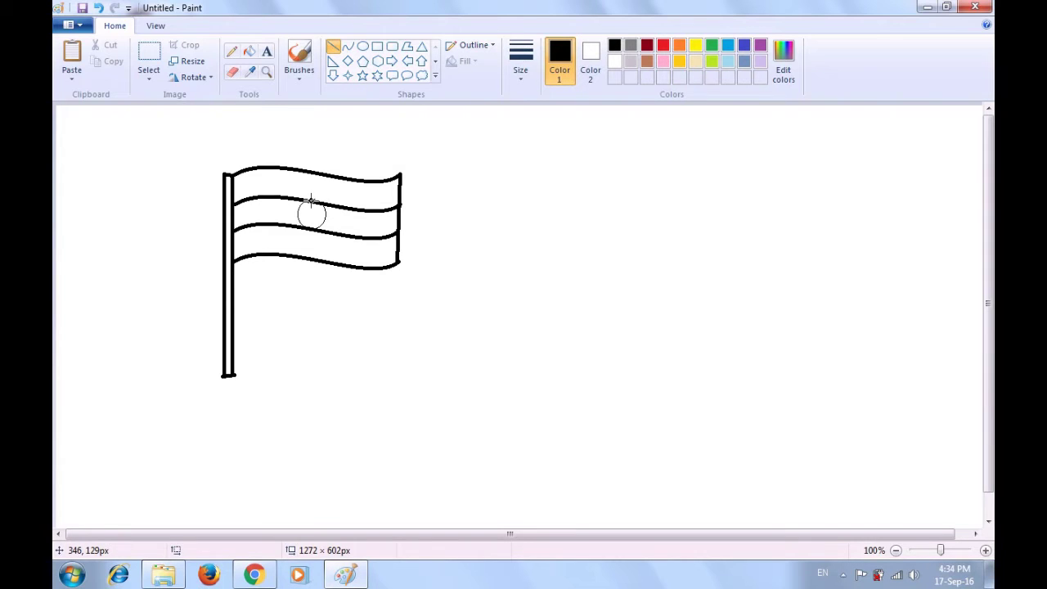
drag(311, 198, 309, 229)
click(357, 122)
drag(299, 213, 326, 215)
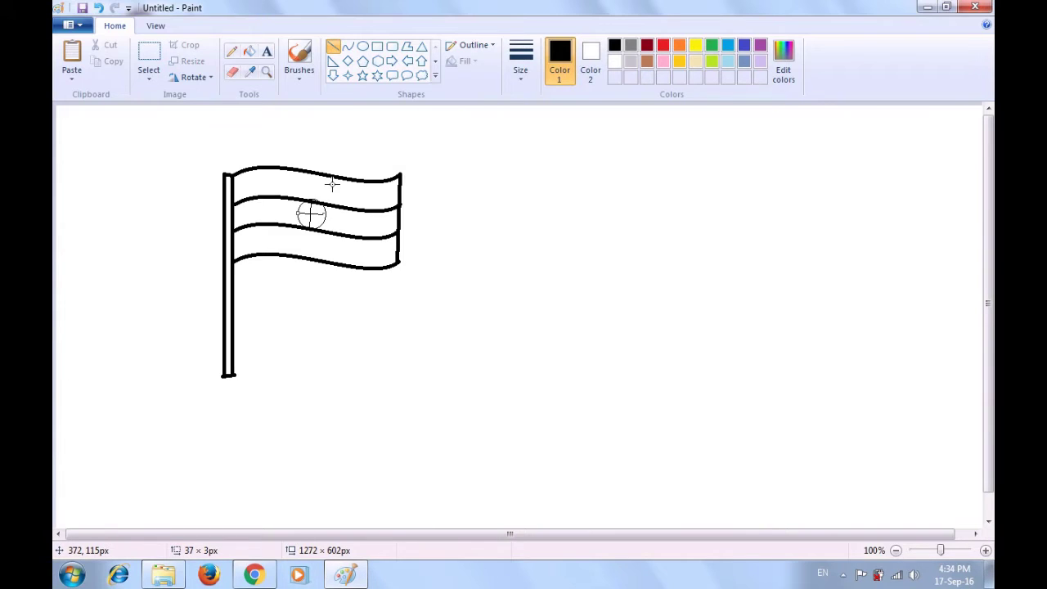
click(368, 128)
drag(302, 206, 320, 225)
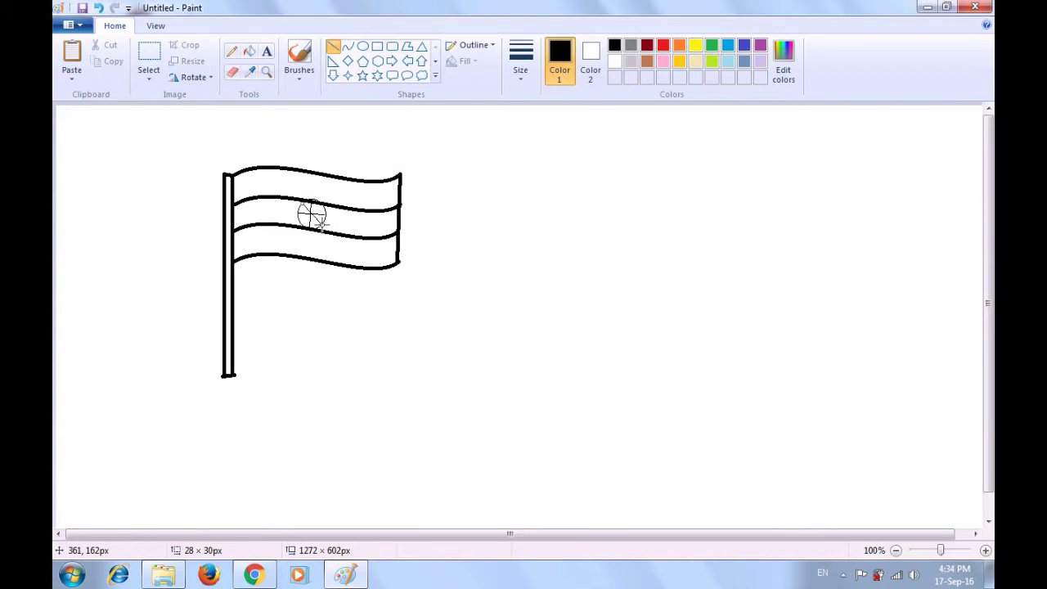
click(368, 140)
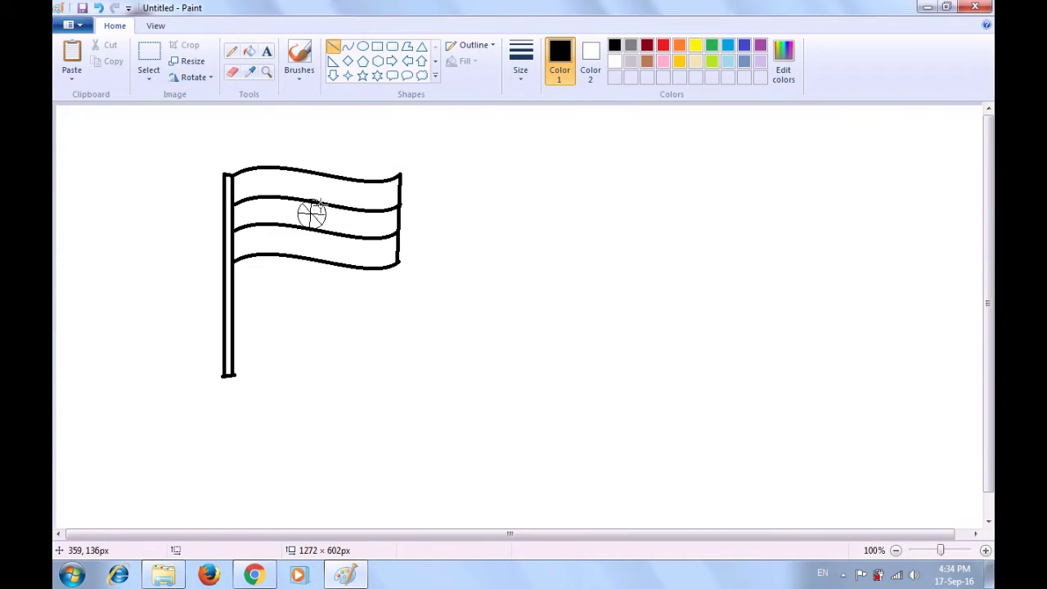
drag(321, 201, 298, 221)
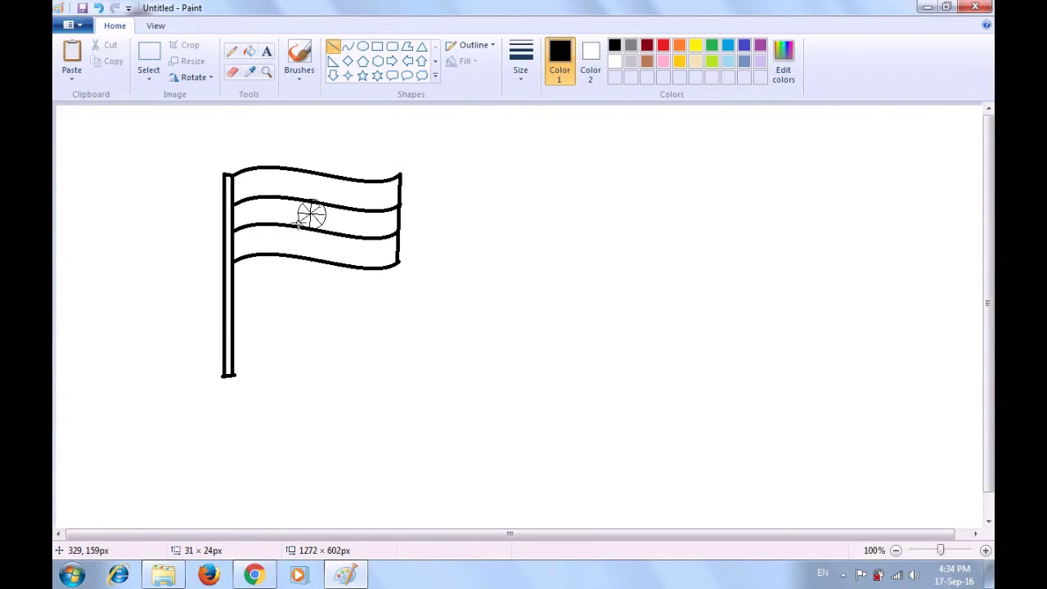
click(350, 145)
drag(298, 205, 326, 220)
click(355, 150)
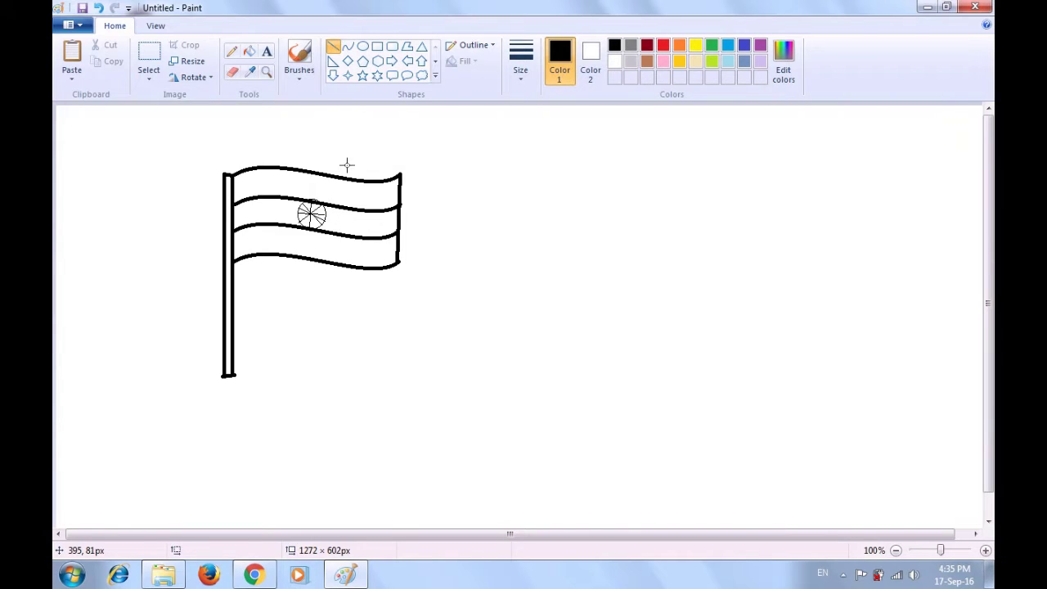
key(ctrl+z)
Fill the top stripe of the flag with orange
click(250, 54)
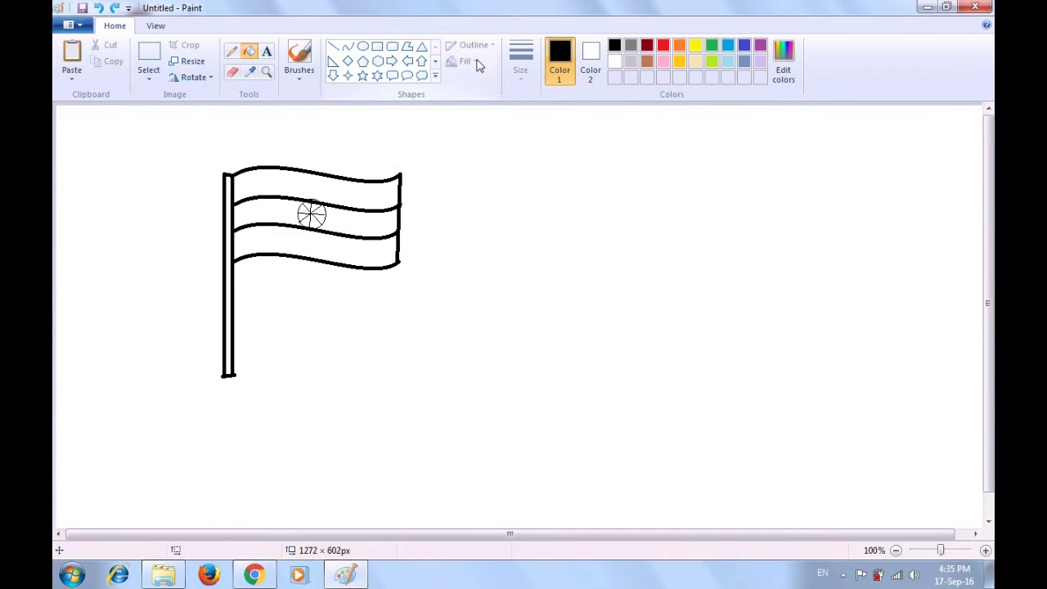
click(678, 47)
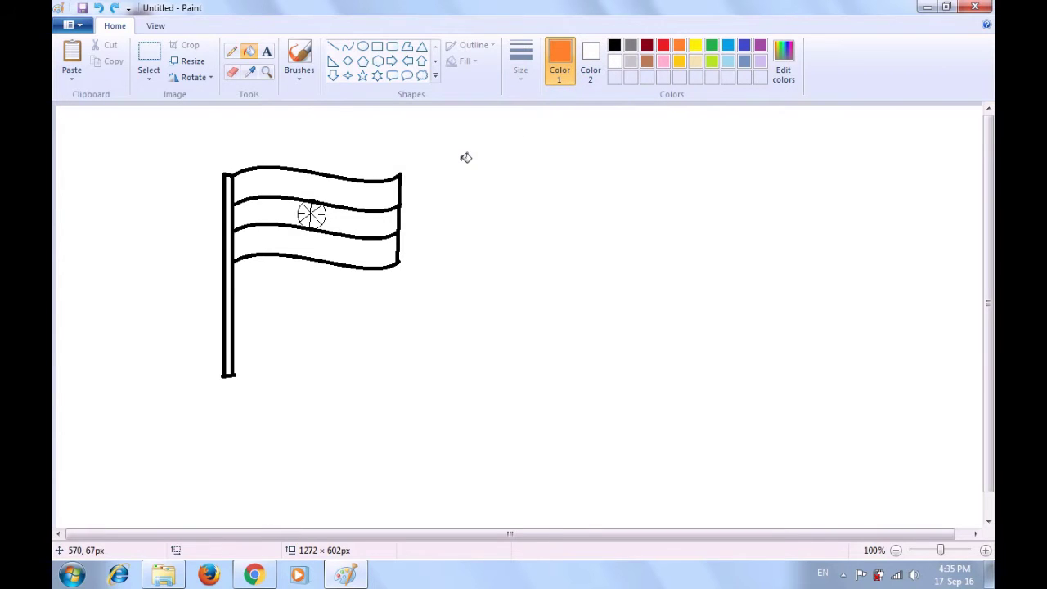
click(383, 190)
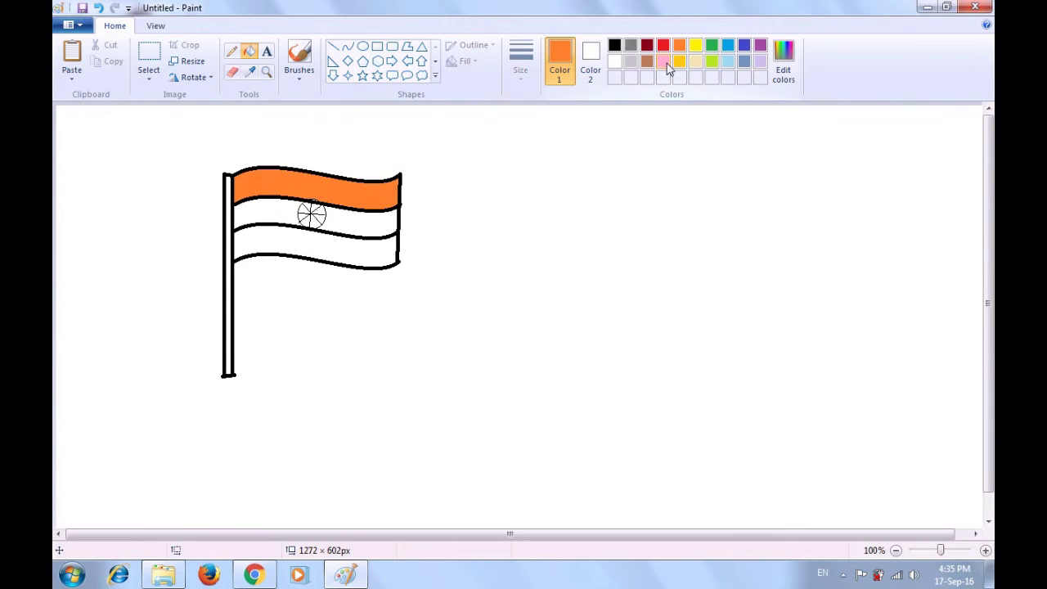
Fill the bottom stripe of the flag with green and the flagpole with dark red
click(711, 47)
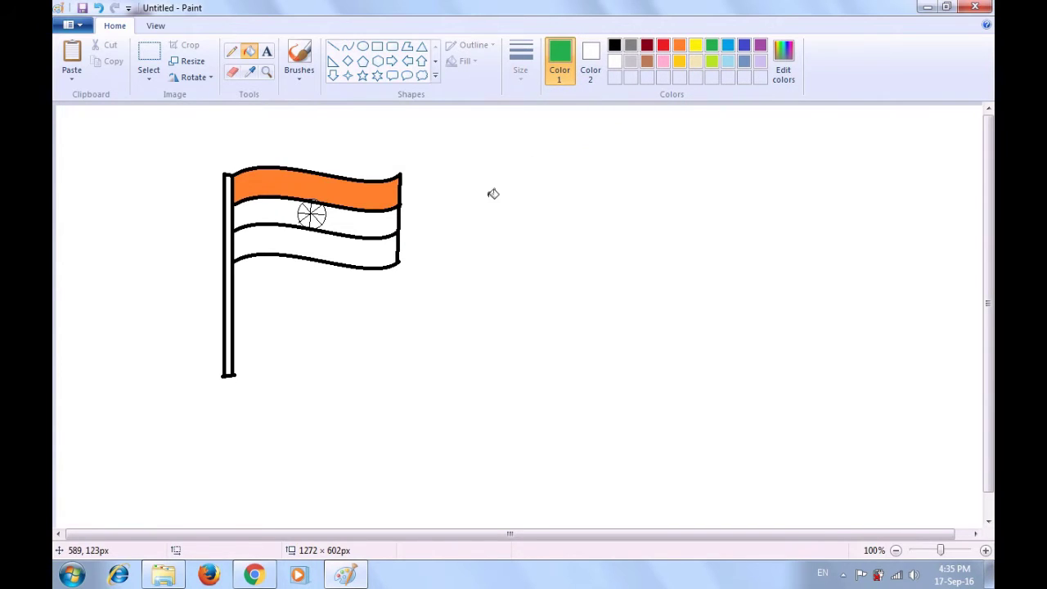
click(383, 257)
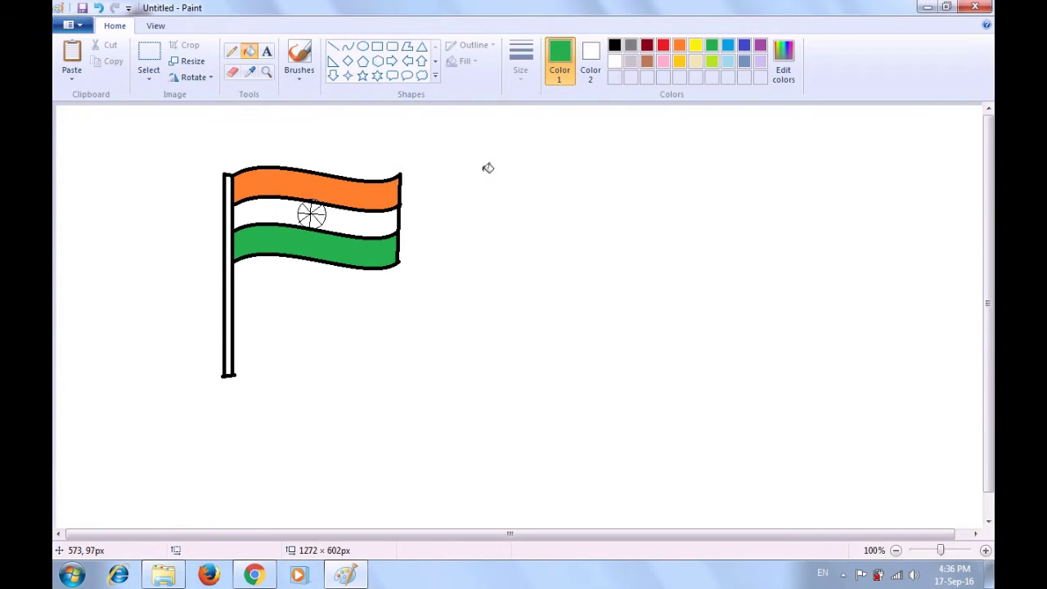
click(648, 49)
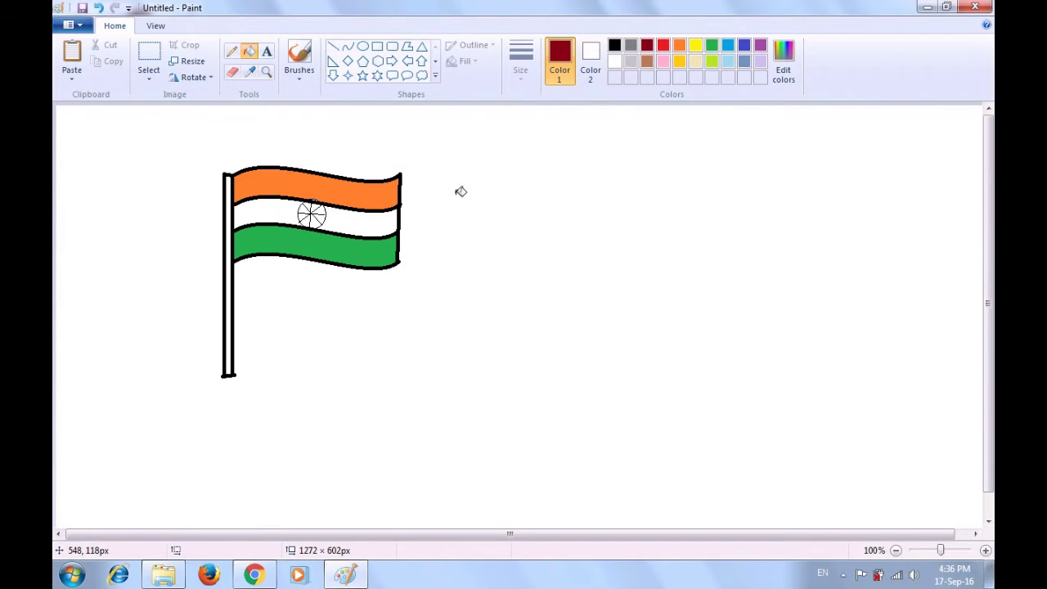
click(229, 290)
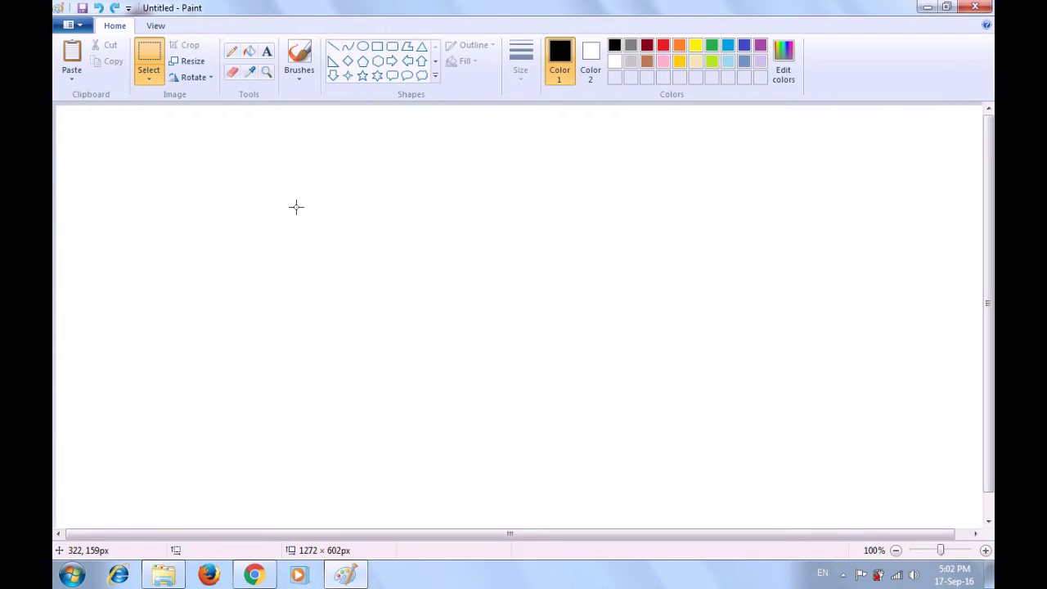
On the blank canvas, draw a slanted line about 34 × 28 px and a short 10 × 10 px line angling down from its lower end
click(336, 51)
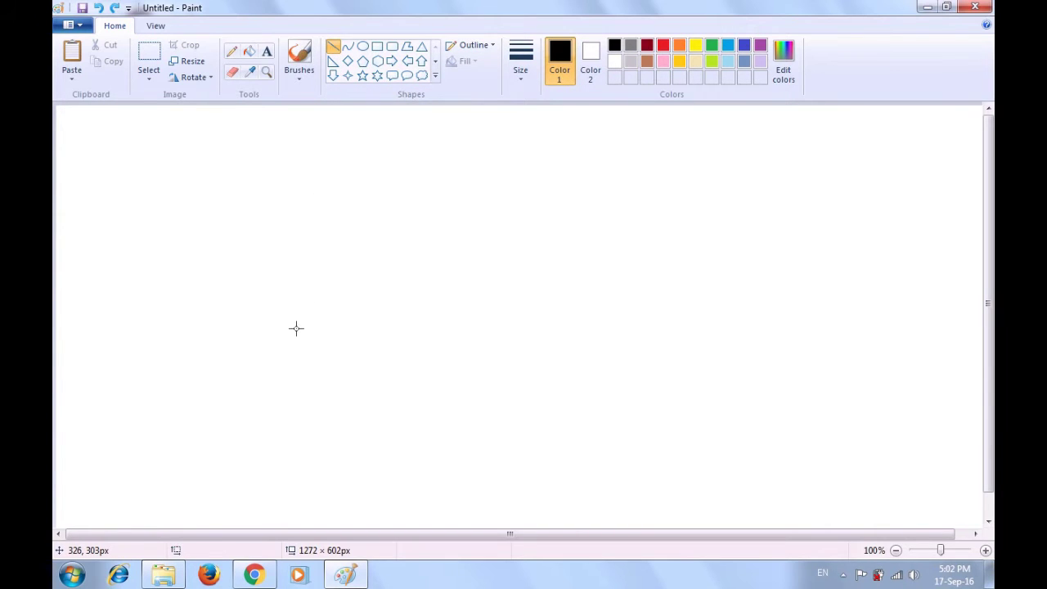
drag(296, 329, 321, 309)
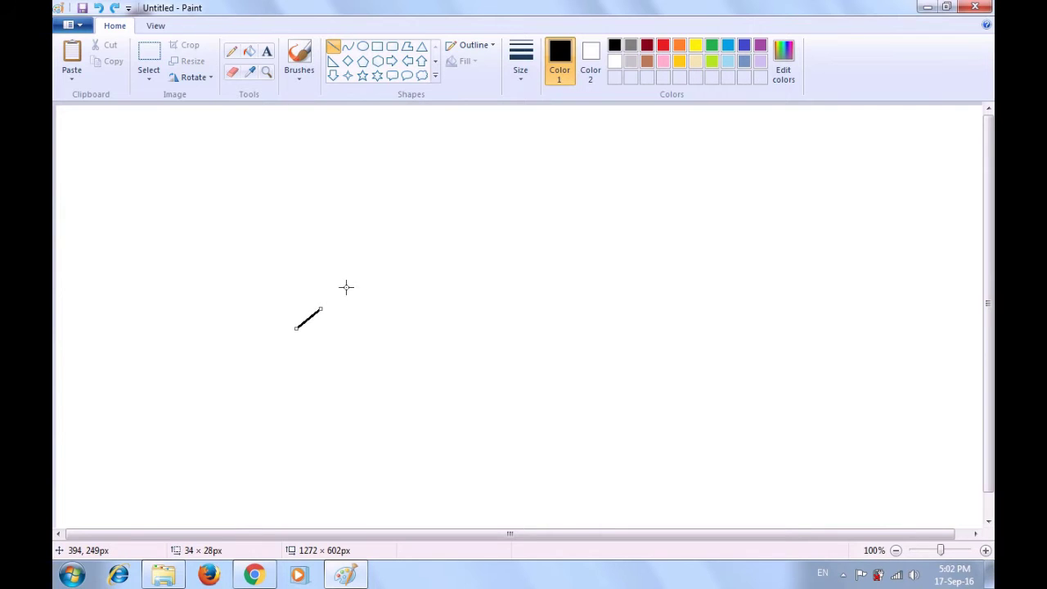
click(346, 286)
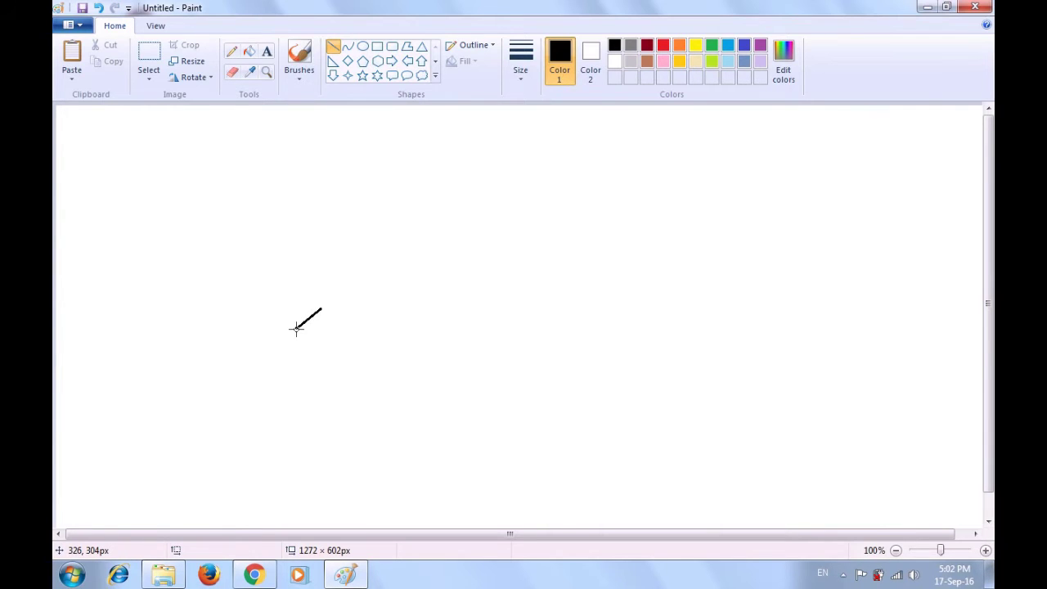
drag(295, 328, 303, 336)
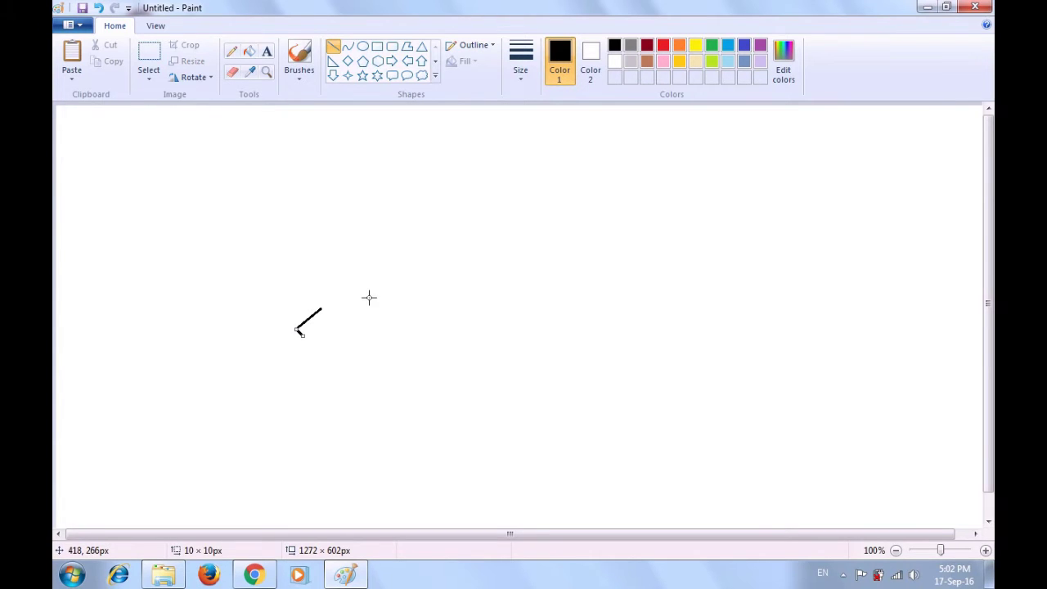
click(371, 295)
Draw a line about 31 × 26 px from the short line's free end, parallel to the first slanted line
key(ctrl+z)
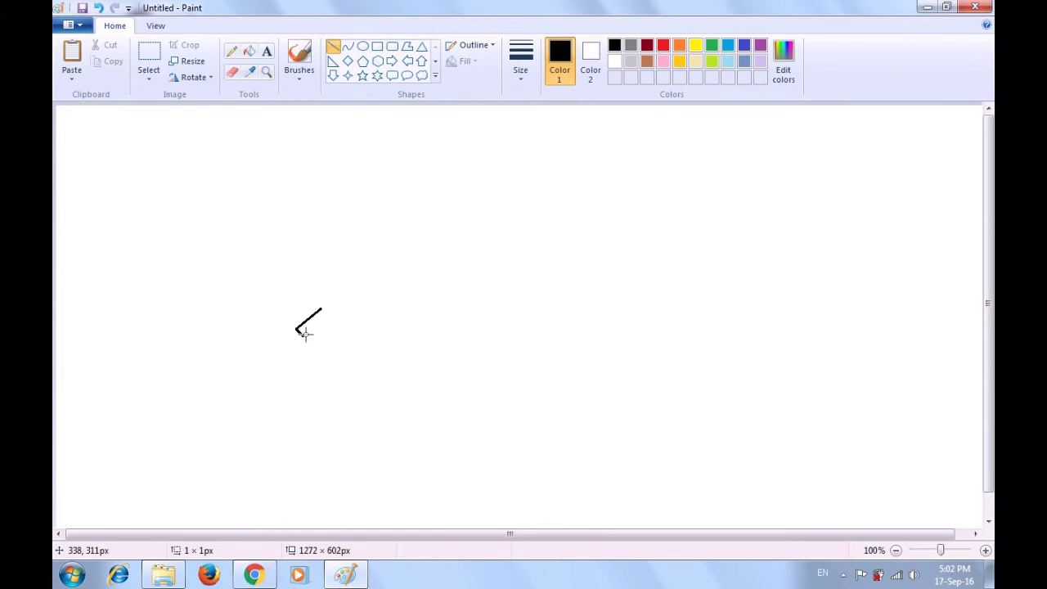
drag(303, 332, 322, 327)
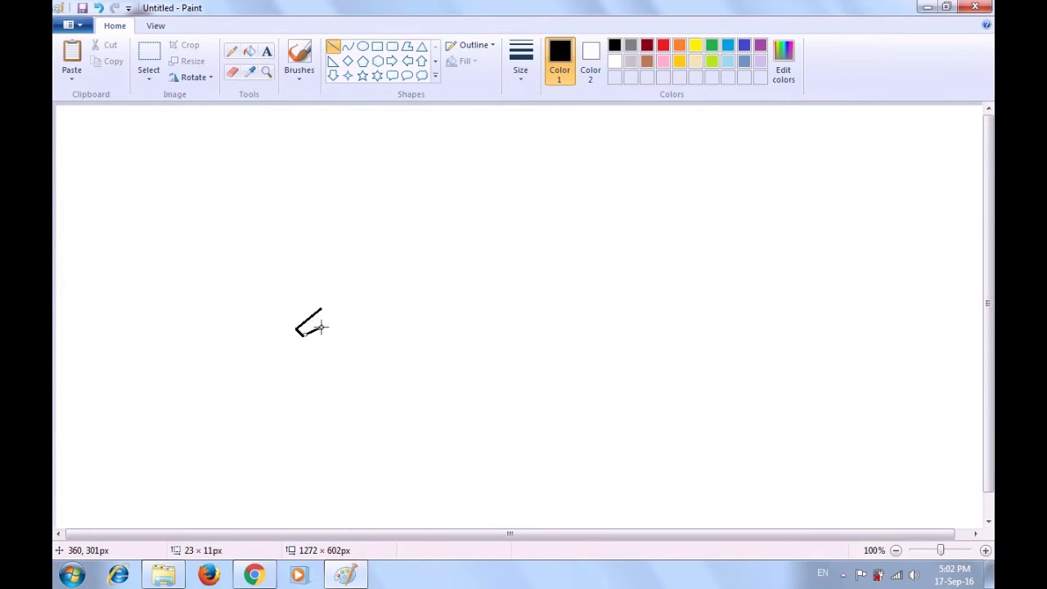
key(ctrl+z)
drag(304, 333, 328, 318)
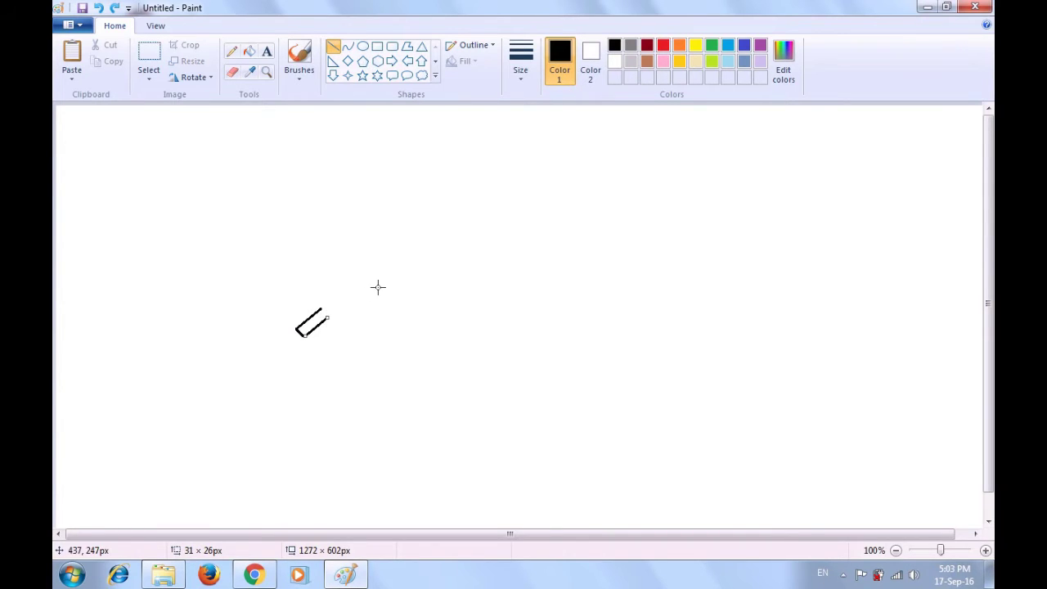
click(377, 286)
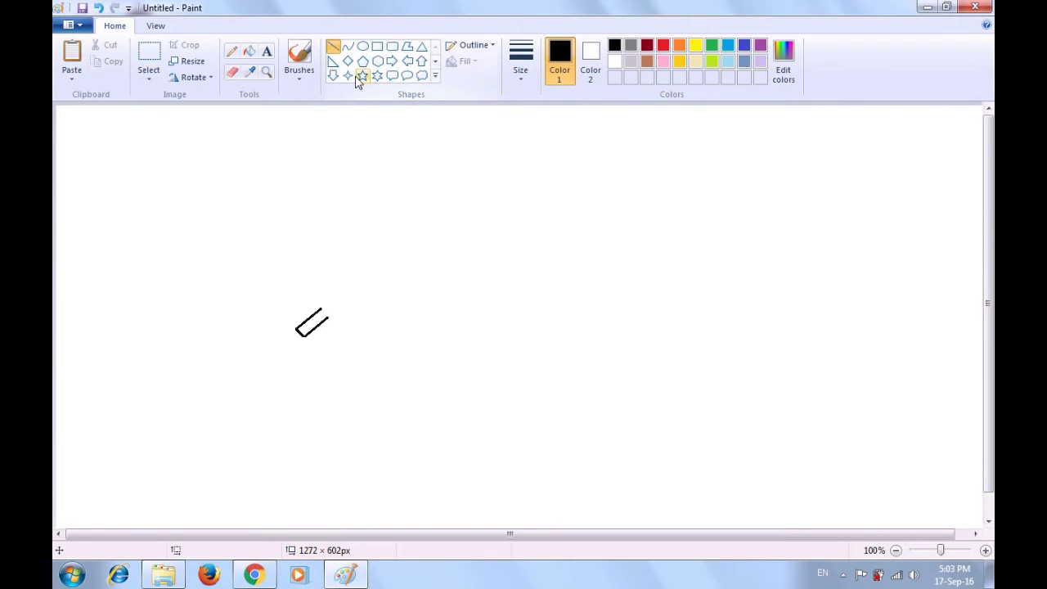
Draw a curve about 106 × 137 px rising from the upper slanted line's end, bulging outward to the upper left
click(349, 49)
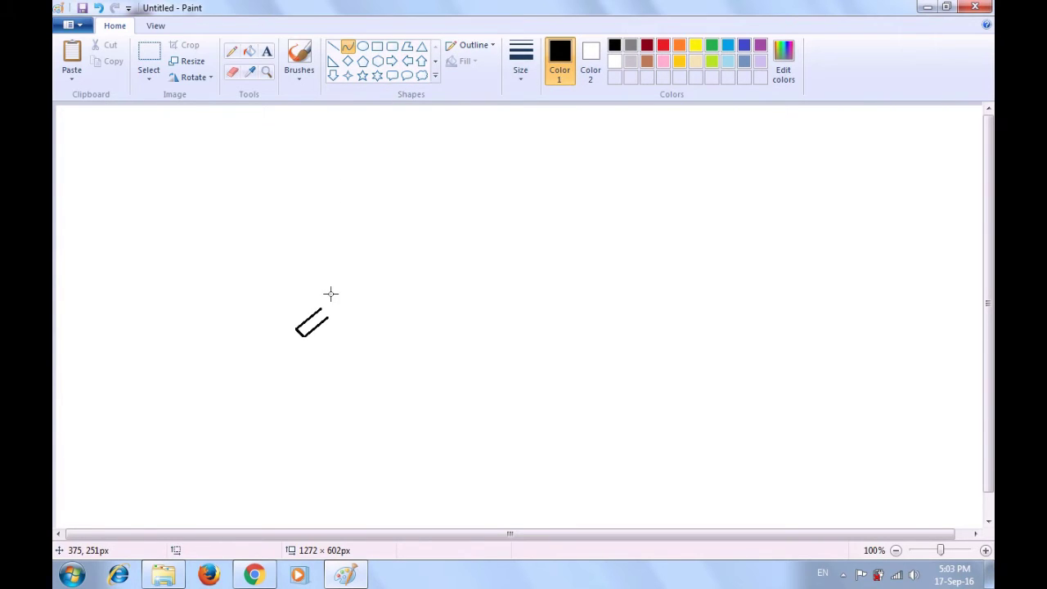
drag(320, 307, 393, 209)
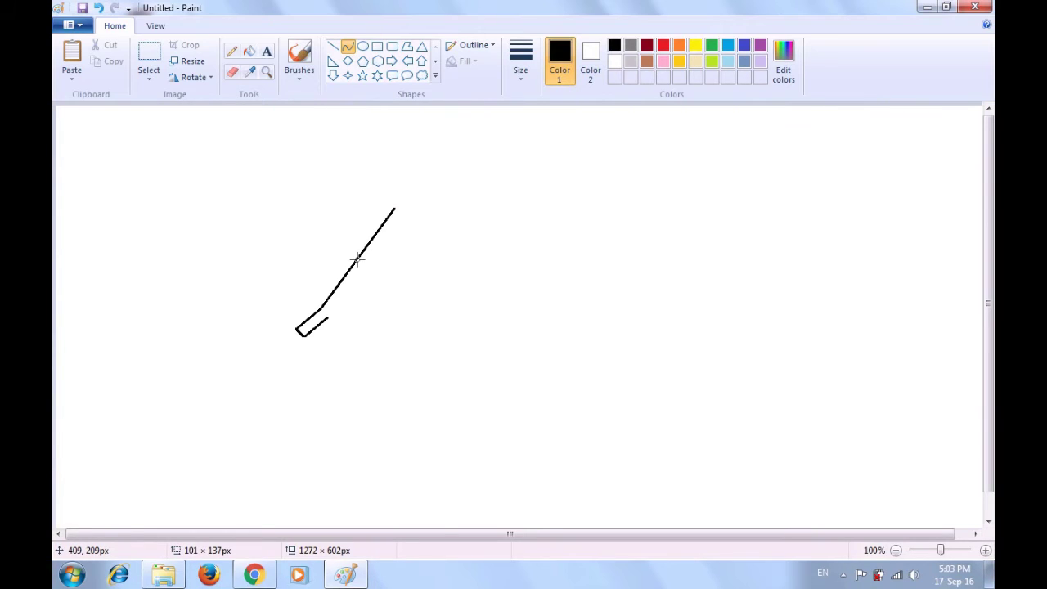
drag(356, 259, 335, 234)
drag(333, 232, 316, 236)
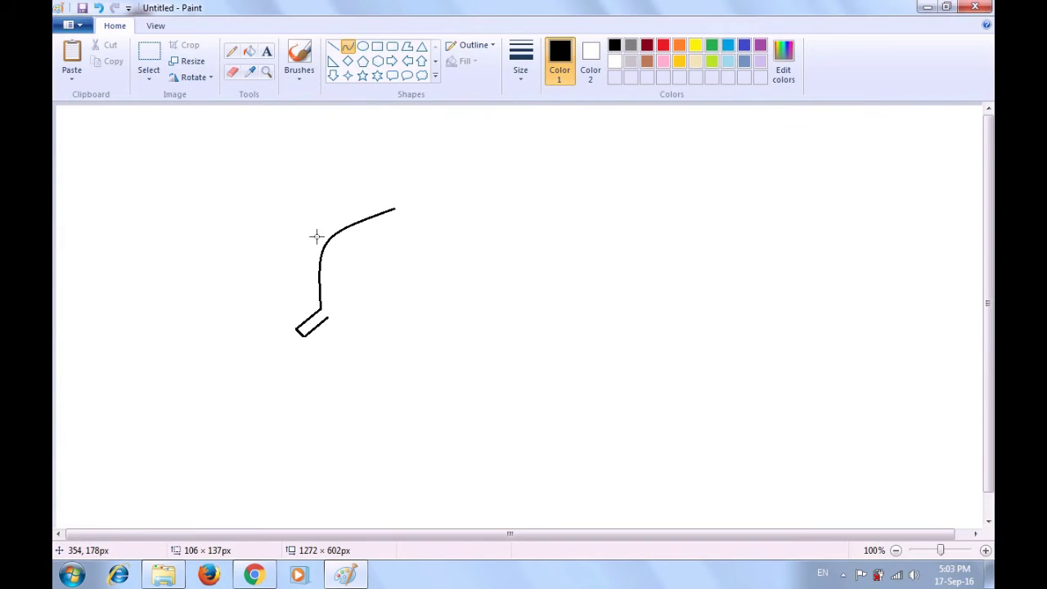
drag(316, 237, 317, 236)
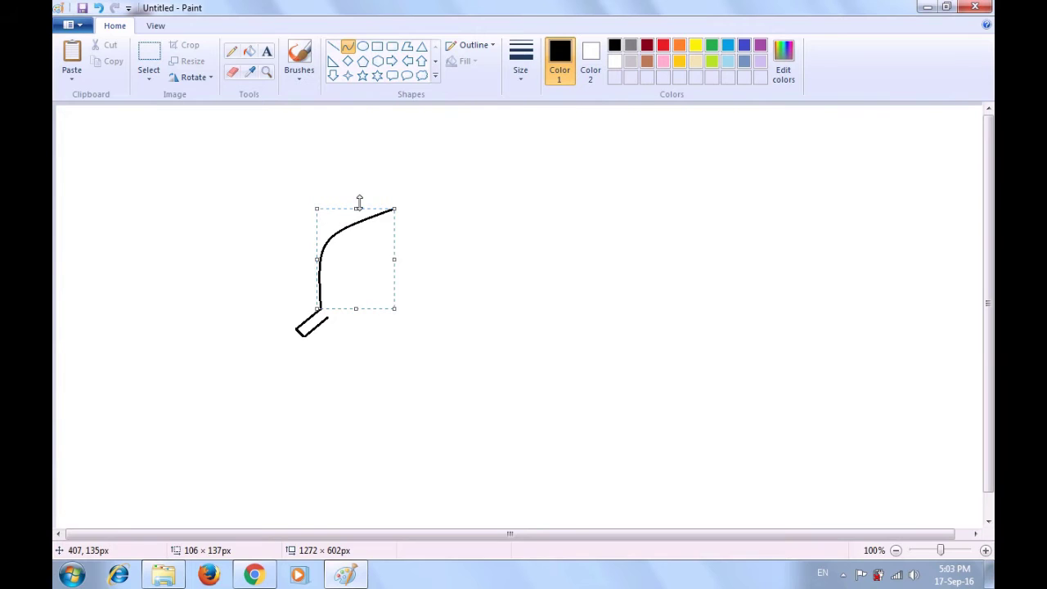
click(411, 174)
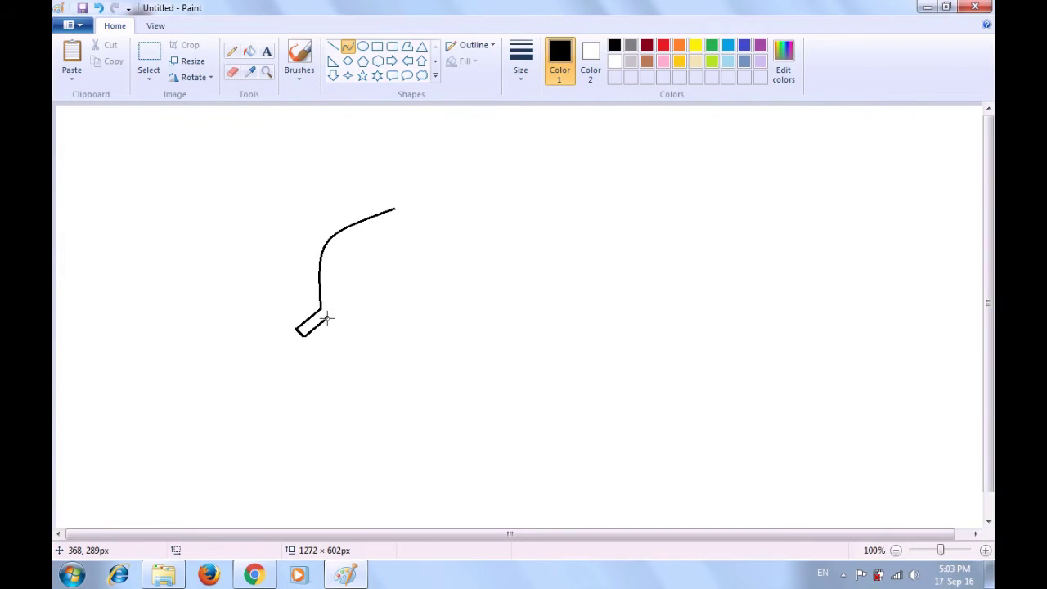
Close the leaf outline with a curve about 97 × 147 px from the lower stalk line to the tip, bulging outward to the lower right
drag(325, 319, 394, 211)
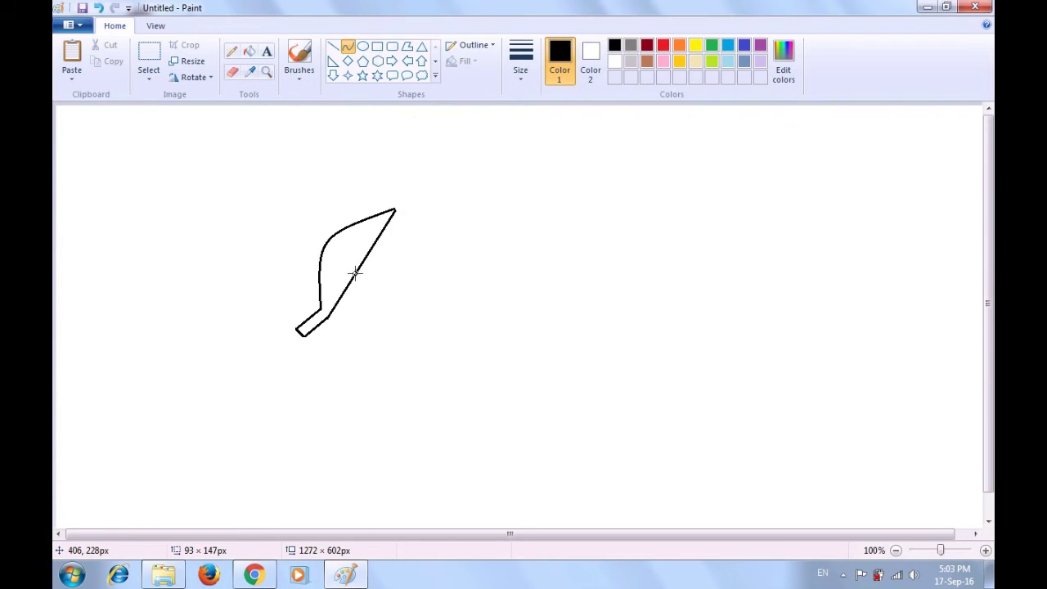
drag(353, 273, 398, 288)
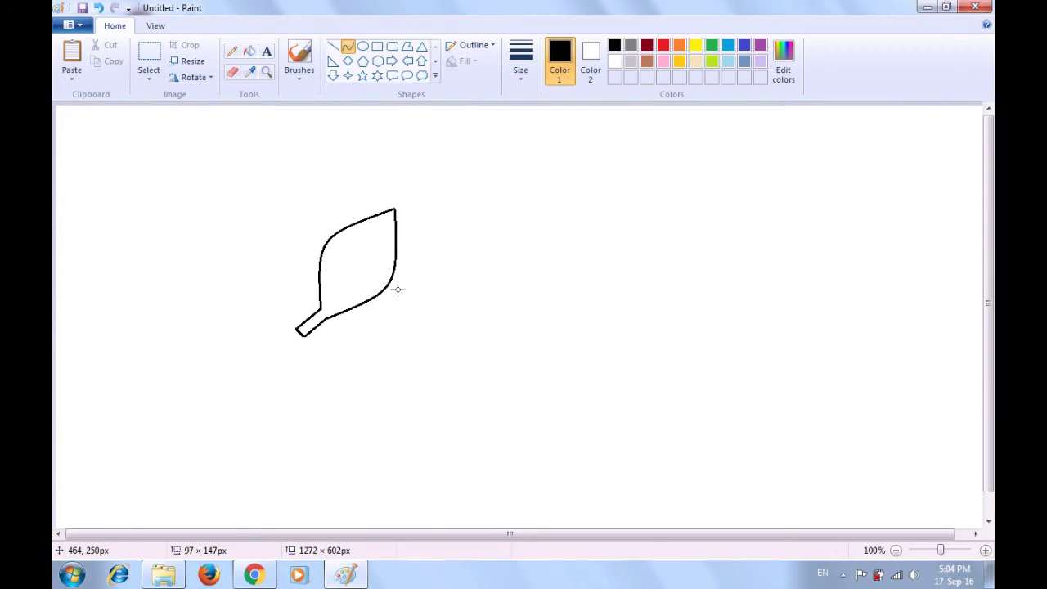
drag(398, 289, 398, 288)
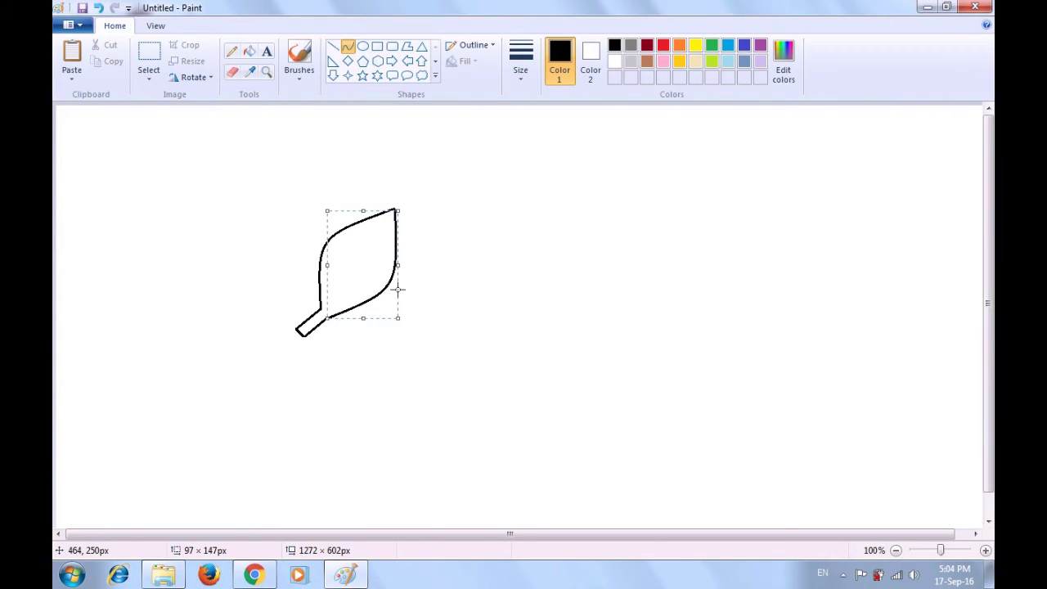
click(450, 275)
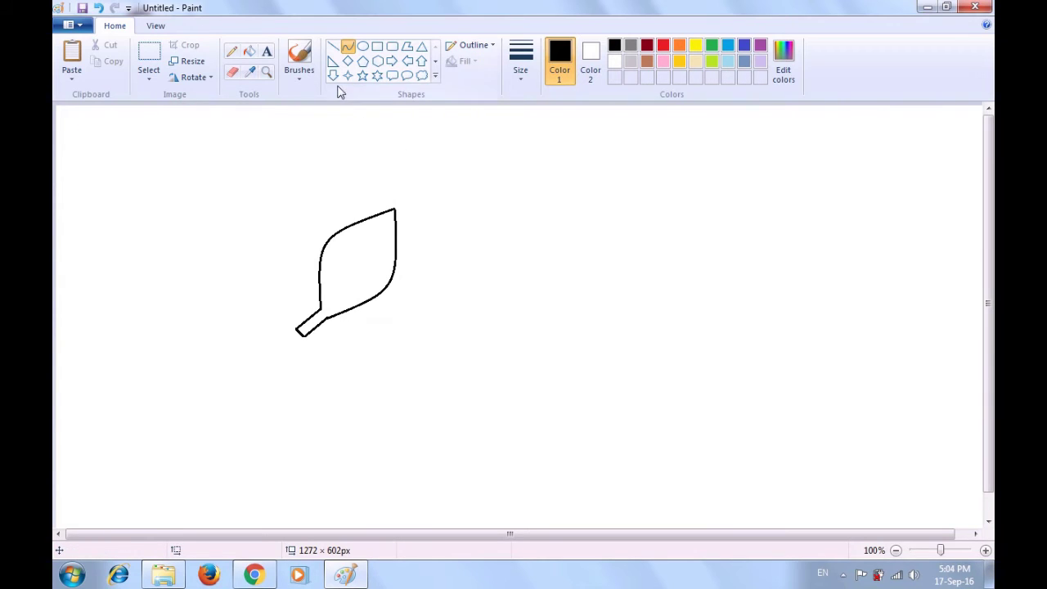
Draw a straight midrib inside the leaf from the stalk opening to just below the tip
click(334, 48)
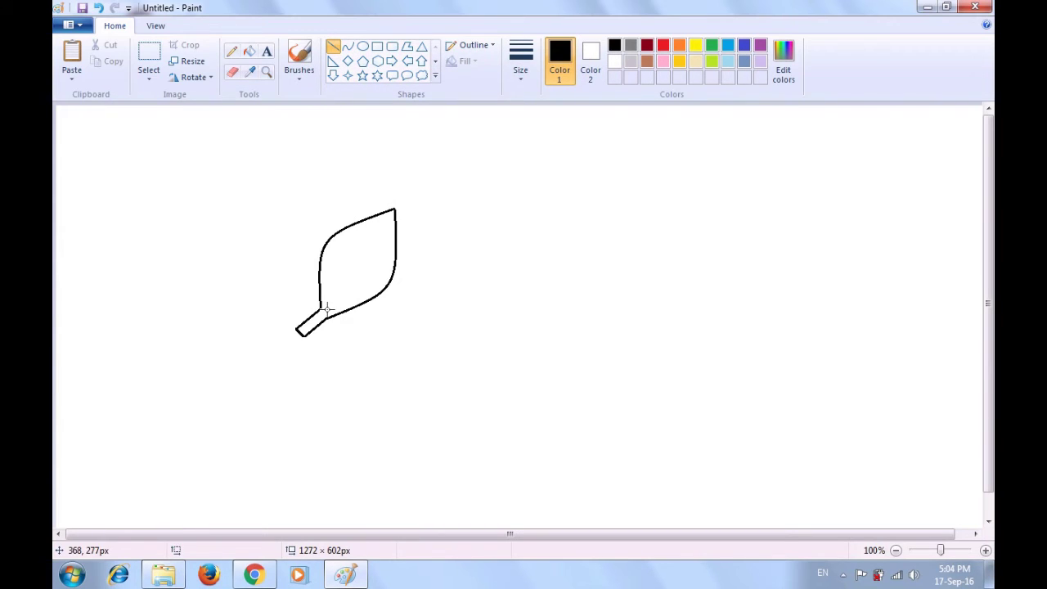
drag(326, 308, 382, 222)
click(450, 201)
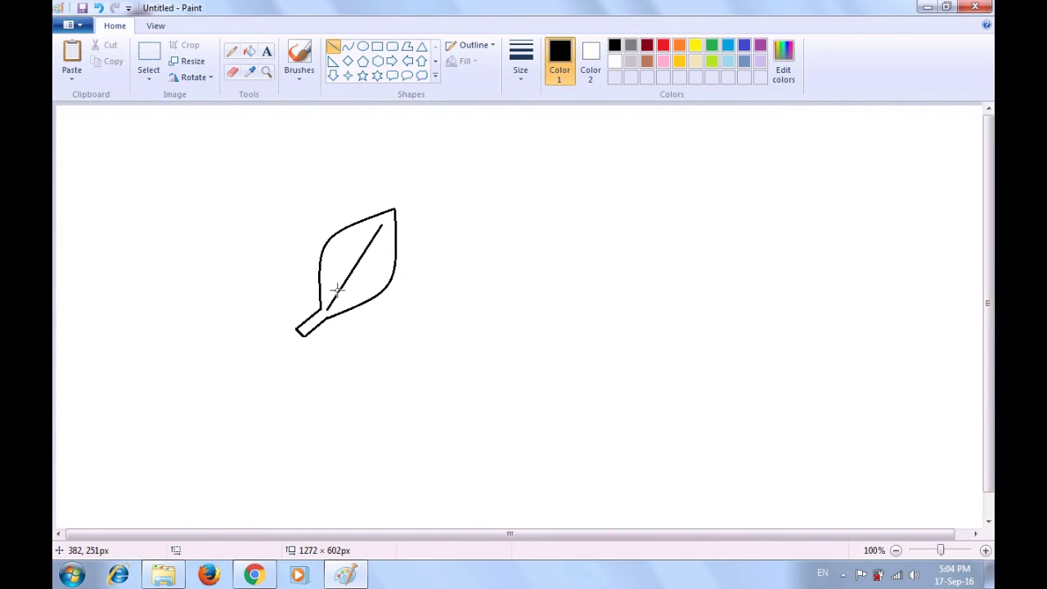
Branch two straight veins off the midrib's lower half, about 5 × 54 px on the left and 39 × 19 px on the right
drag(337, 280, 340, 251)
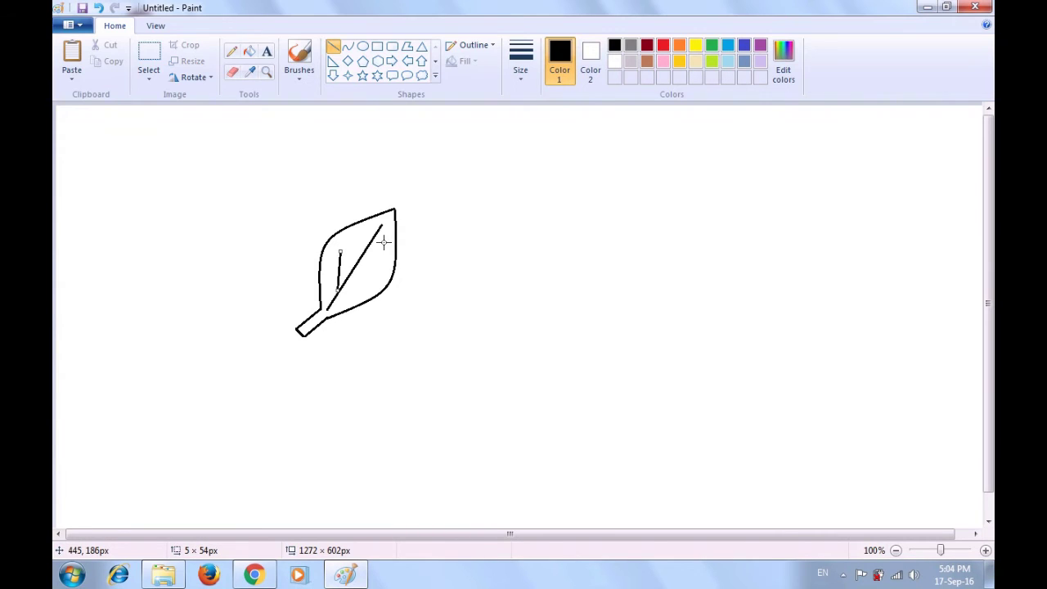
click(463, 210)
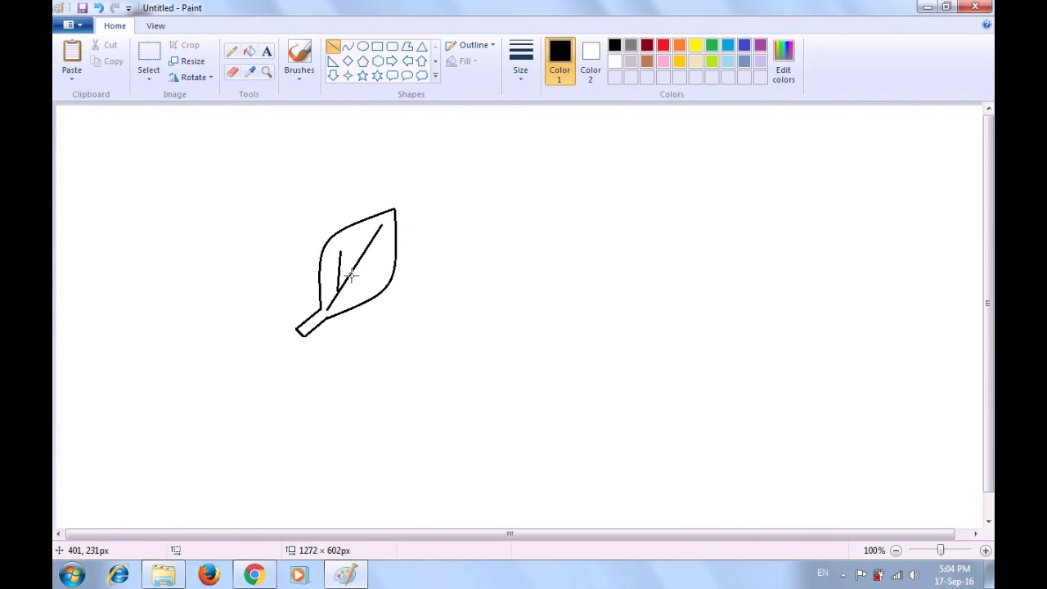
drag(353, 276, 380, 260)
drag(380, 260, 380, 262)
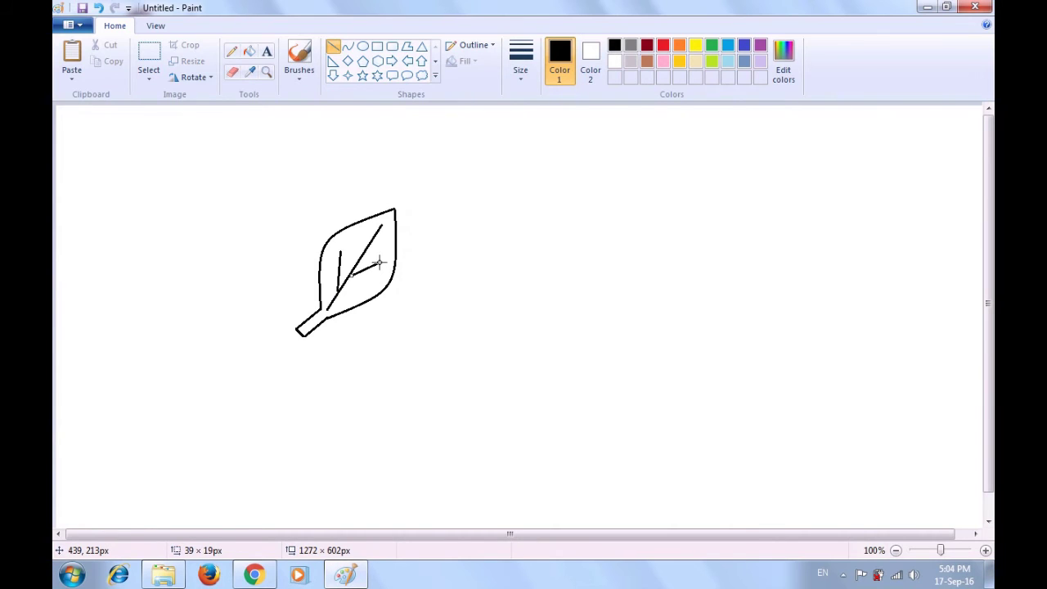
click(452, 197)
Branch two shorter veins off the midrib near the tip, about 9 × 37 px on the left and 24 × 14 px on the right
drag(363, 253, 369, 225)
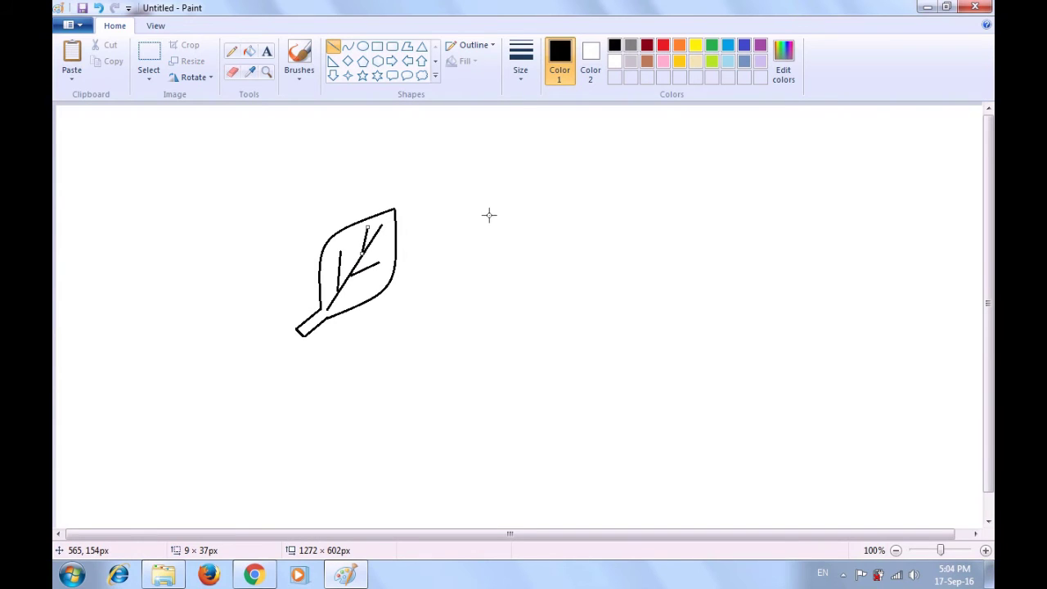
click(516, 207)
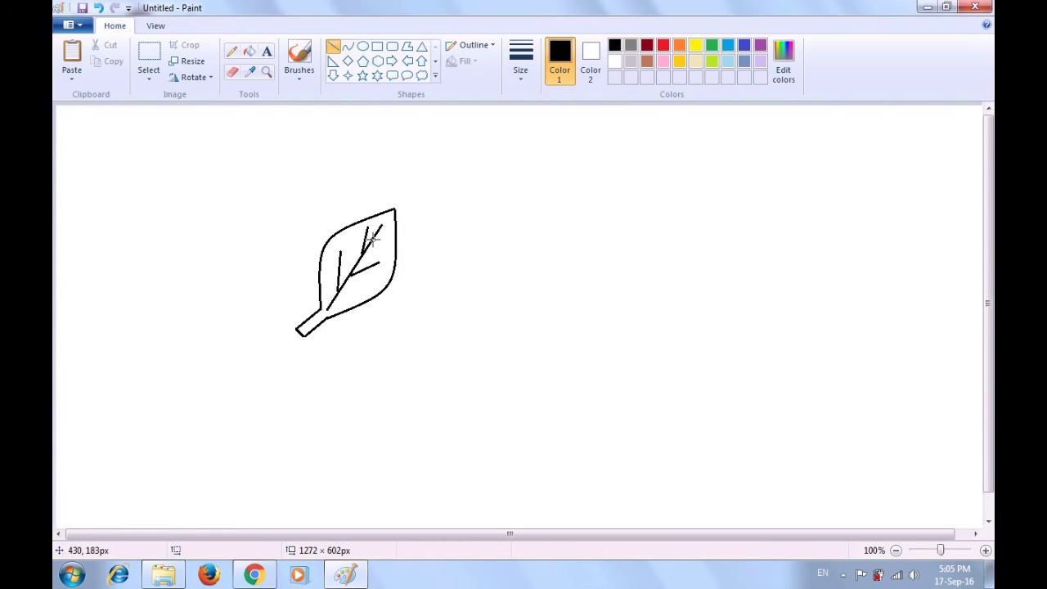
drag(372, 238, 390, 231)
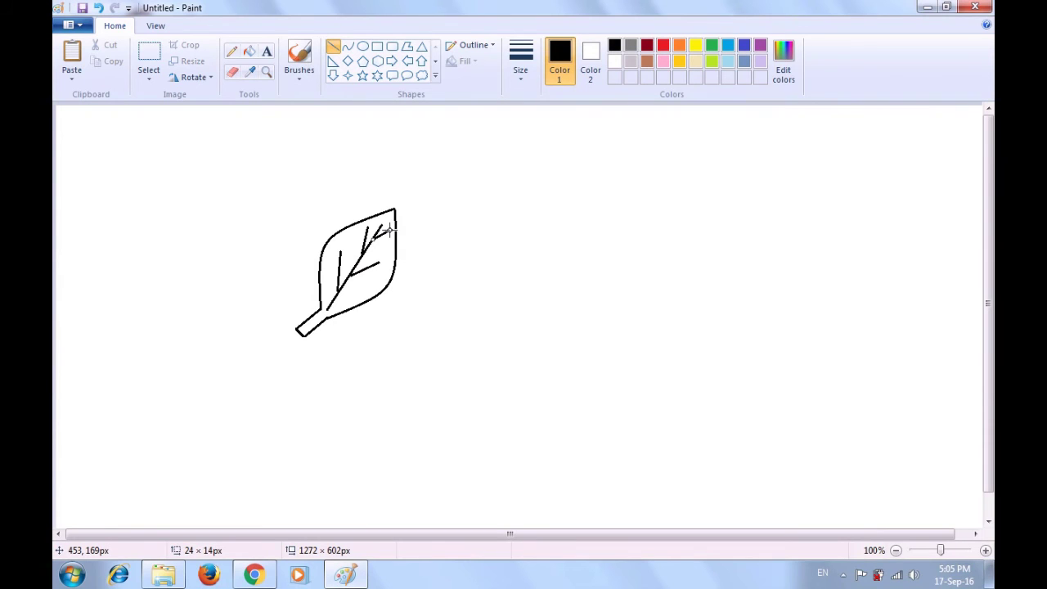
click(500, 191)
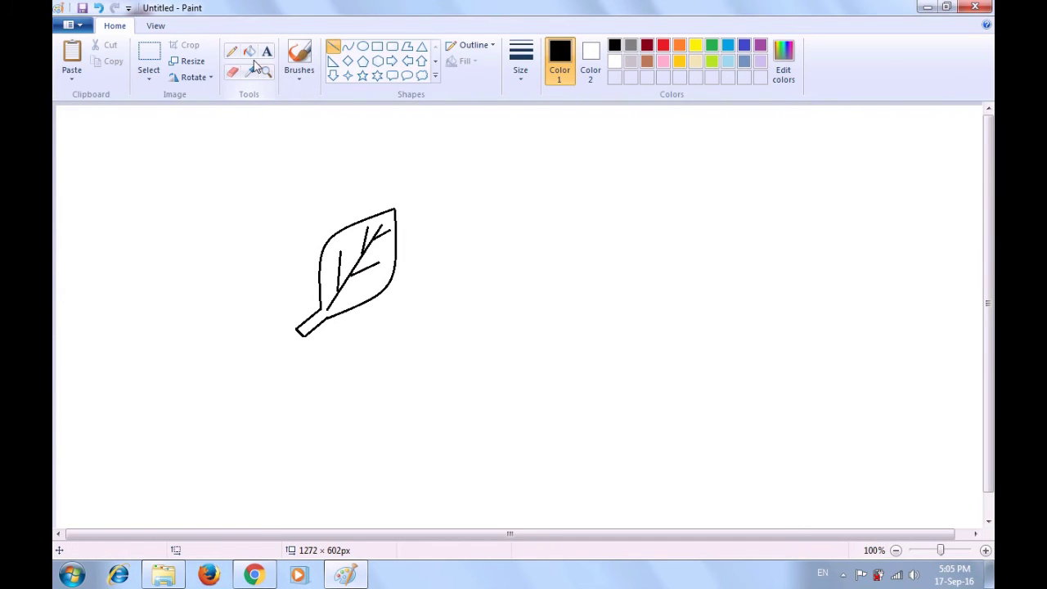
Fill the leaf and its stalk with green
click(250, 53)
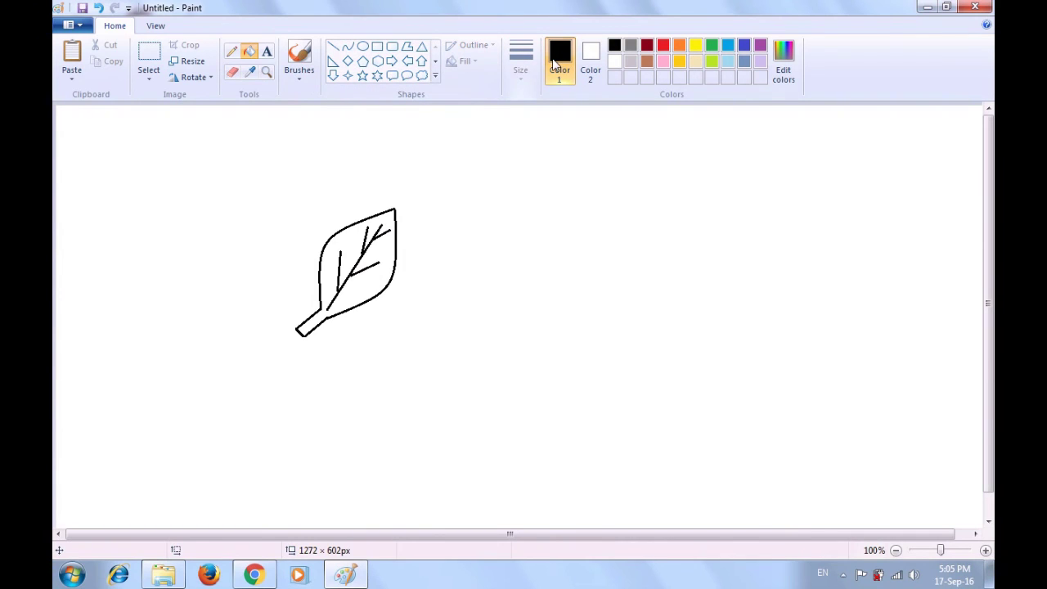
click(712, 47)
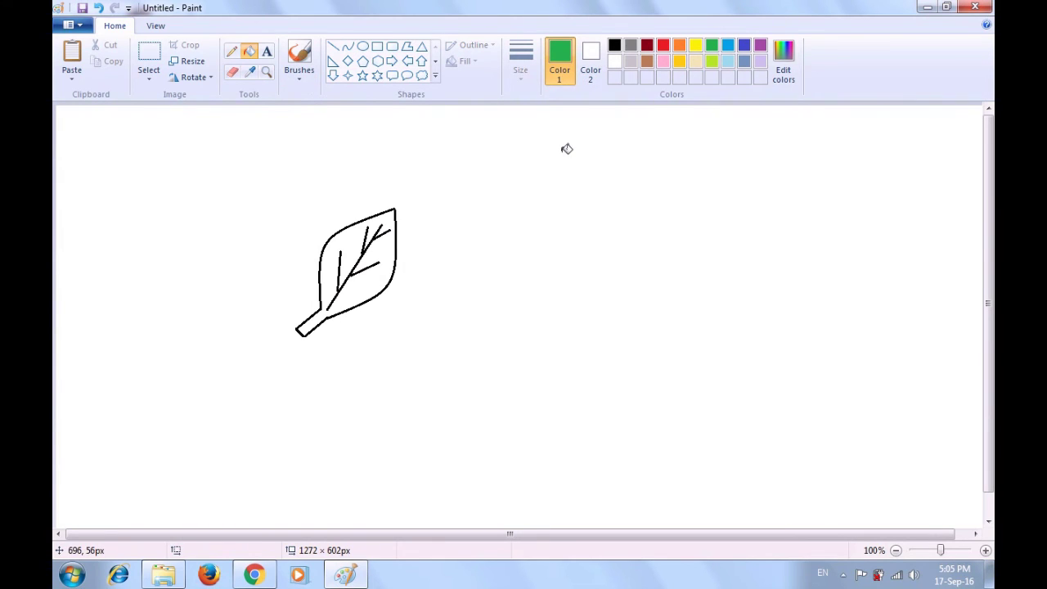
click(385, 251)
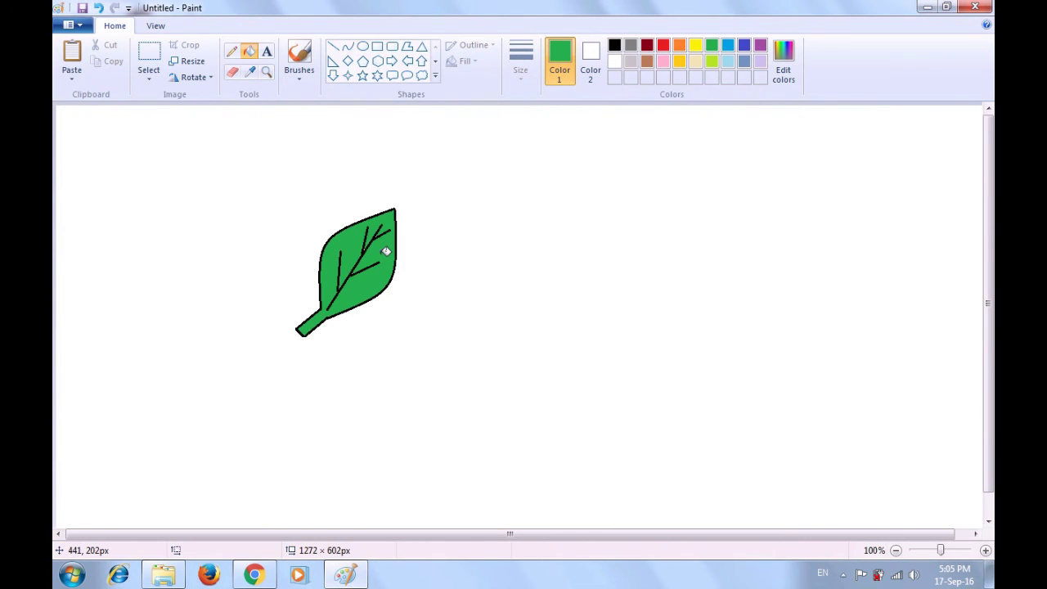